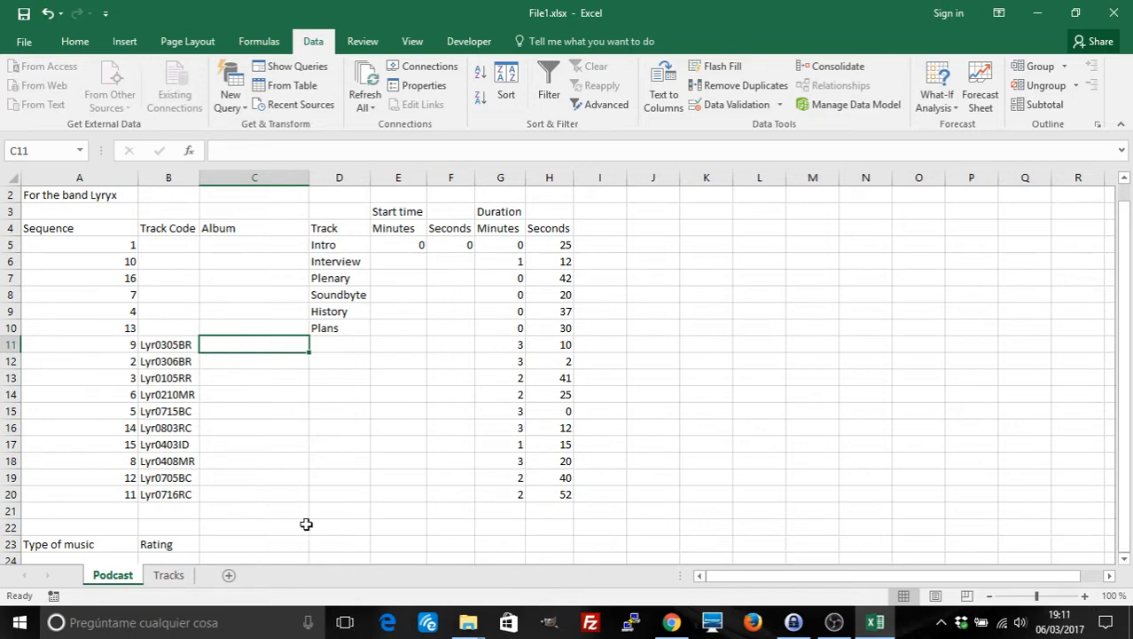
# Examine the album and track numbering on the Tracks sheet against the track codes on the Podcast sheet.
pyautogui.click(168, 577)
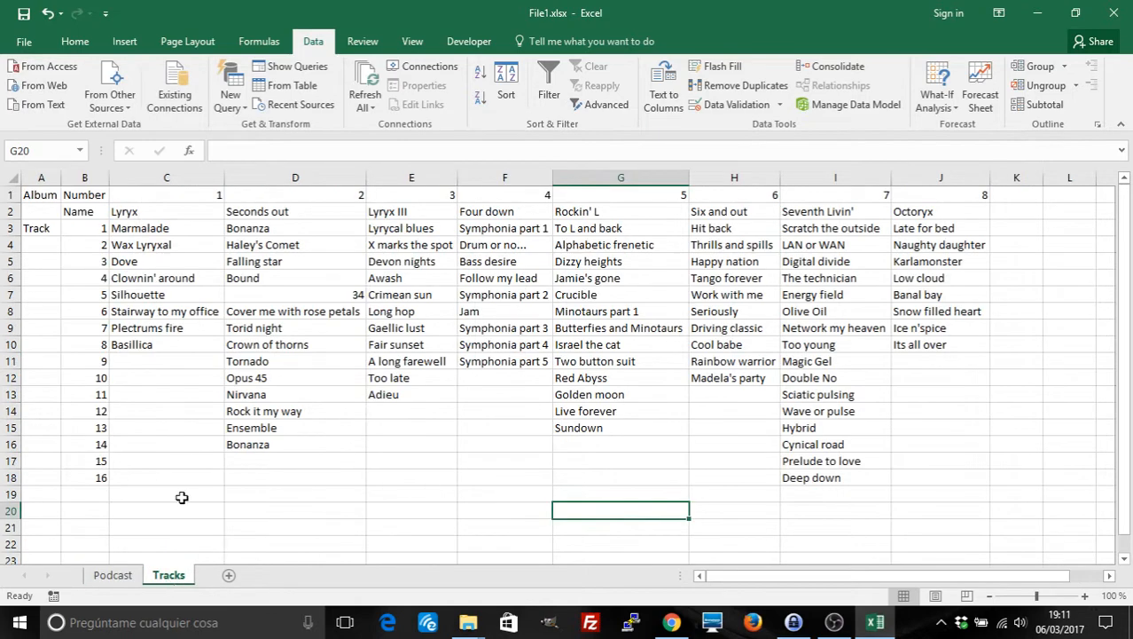
pyautogui.moveTo(91, 228); pyautogui.dragTo(91, 472)
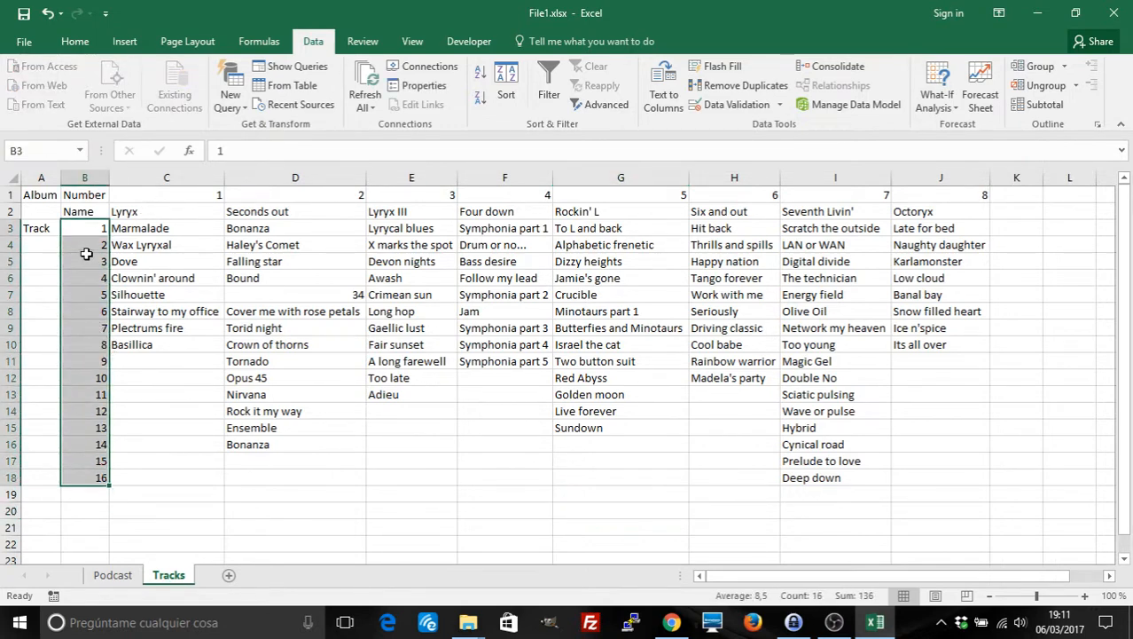
pyautogui.click(164, 194)
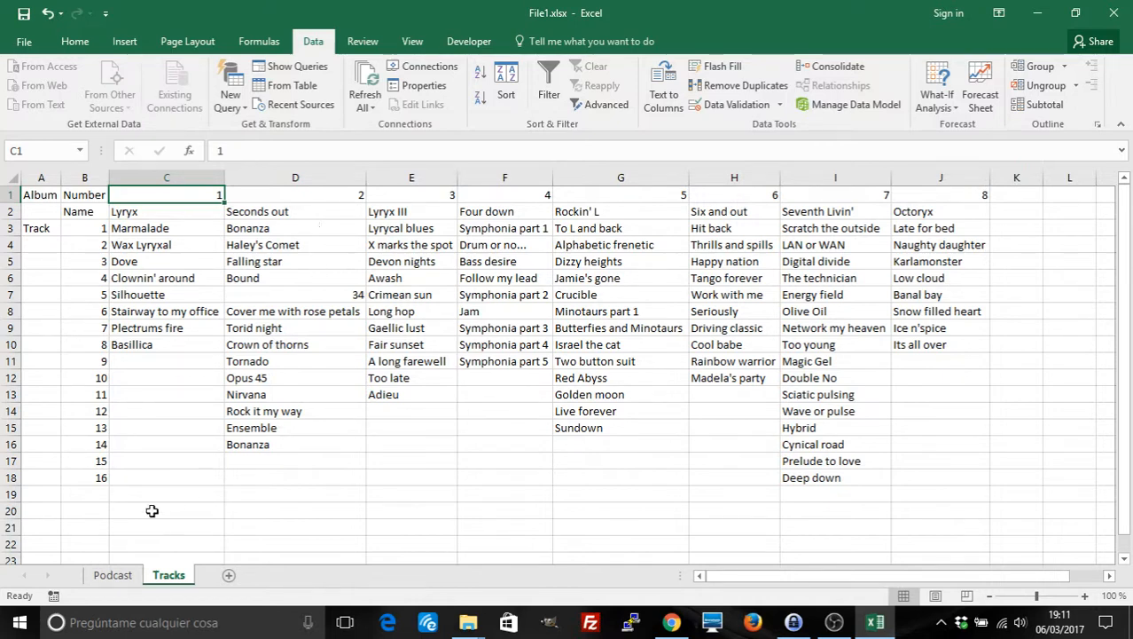
pyautogui.click(122, 578)
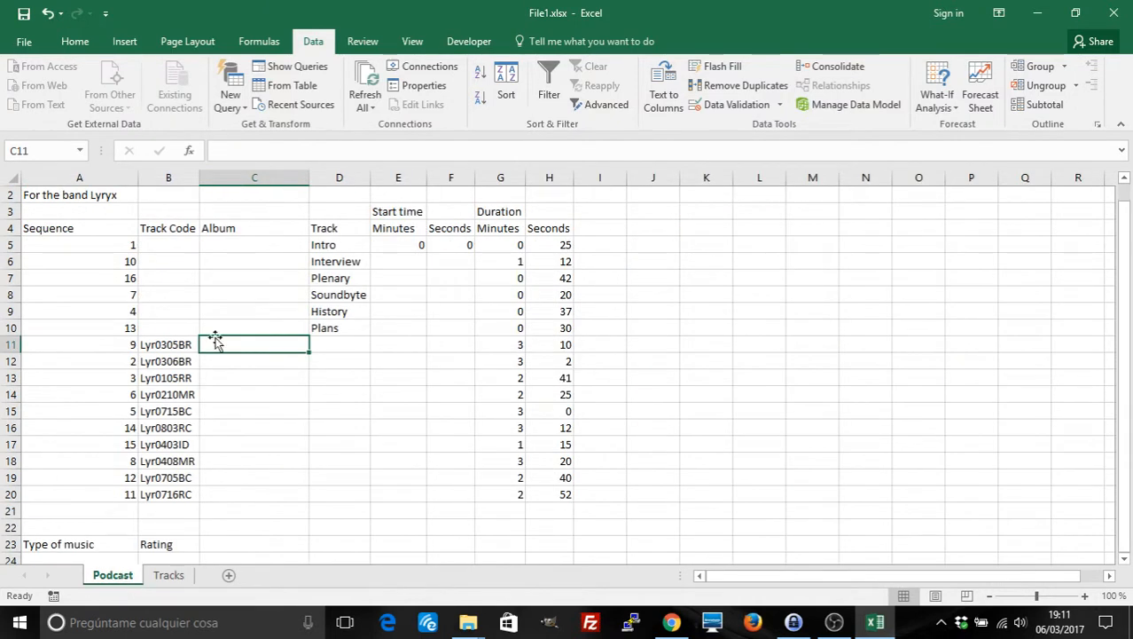
pyautogui.click(159, 345)
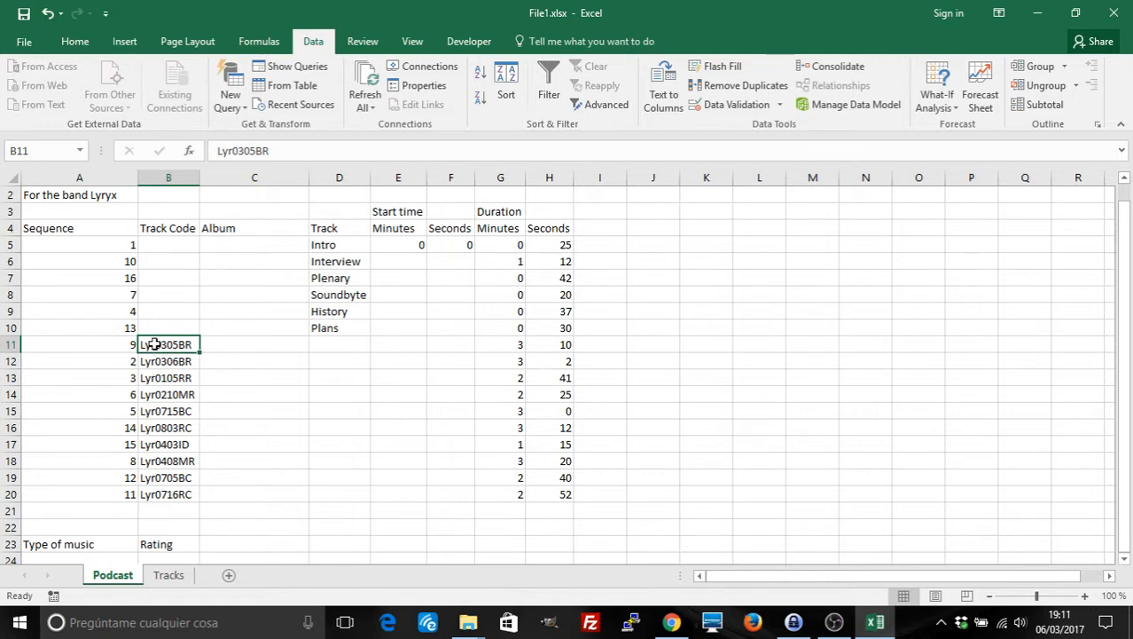
pyautogui.click(242, 344)
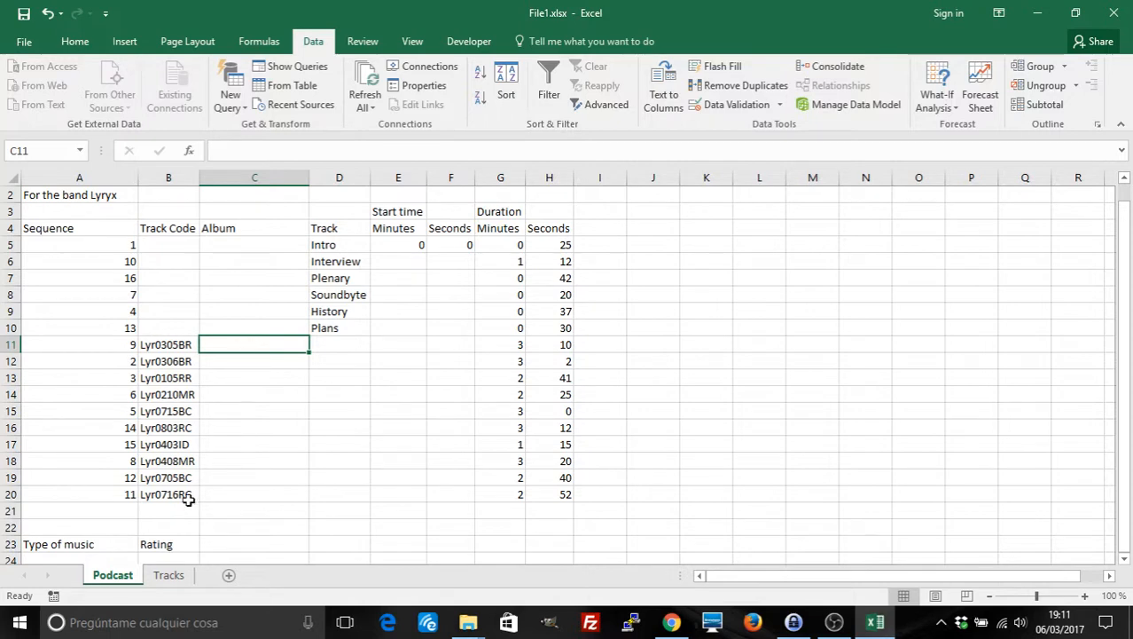
pyautogui.click(169, 575)
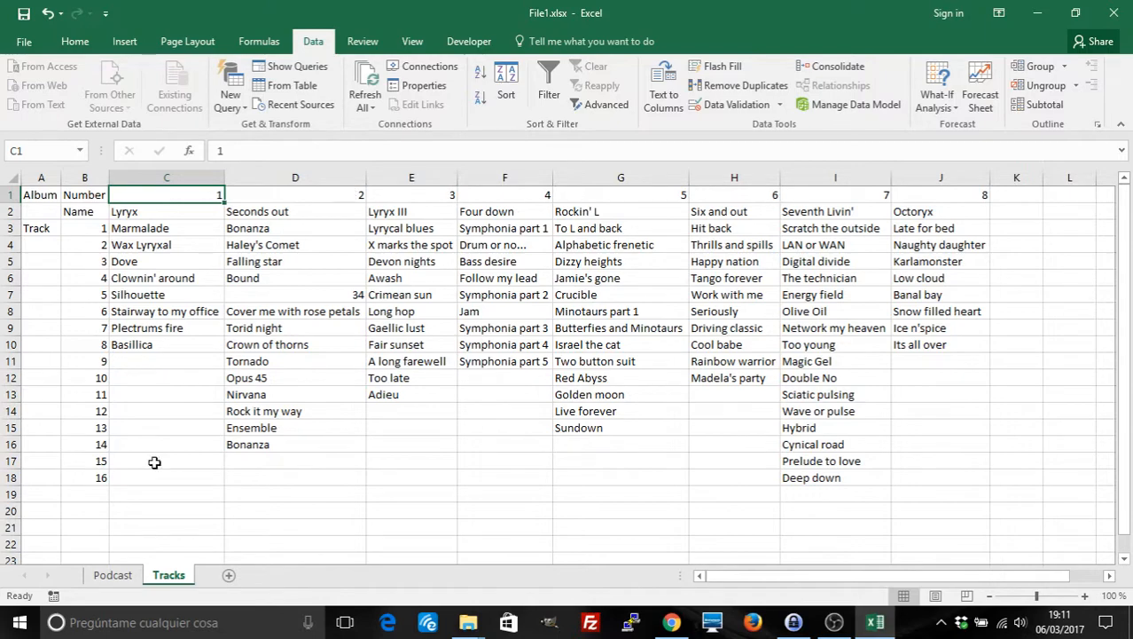
pyautogui.click(112, 577)
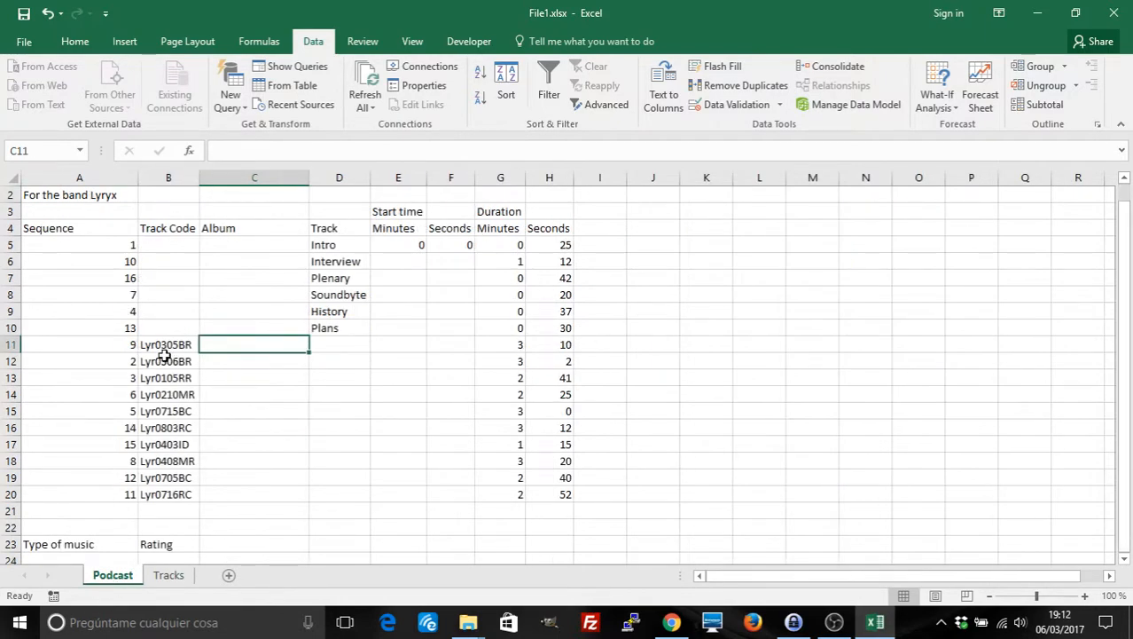
pyautogui.click(169, 575)
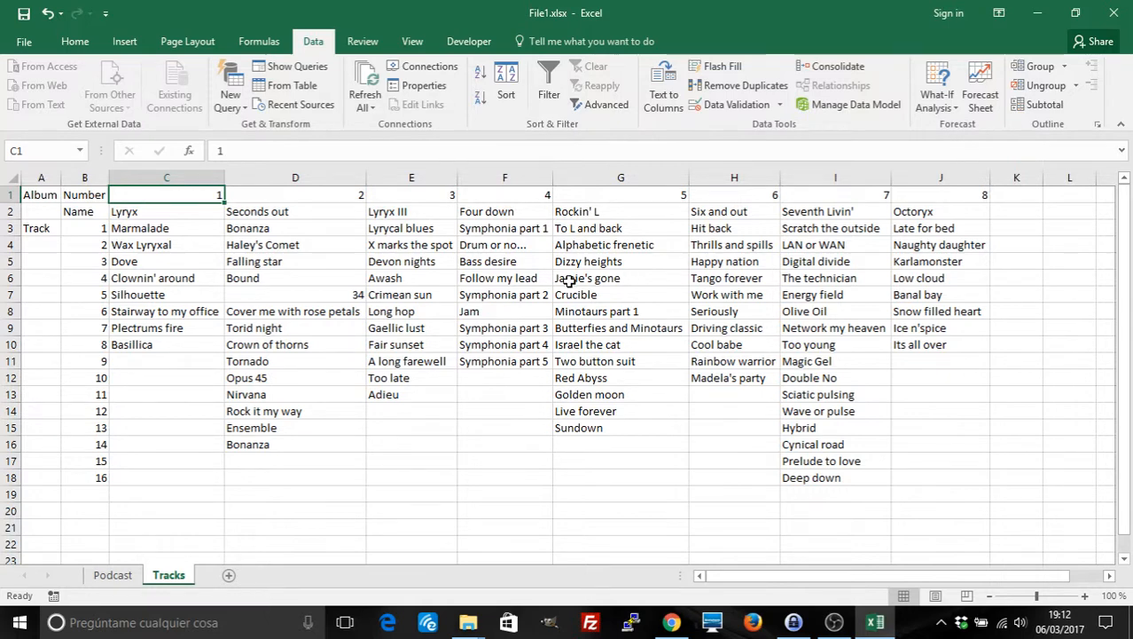
pyautogui.click(113, 576)
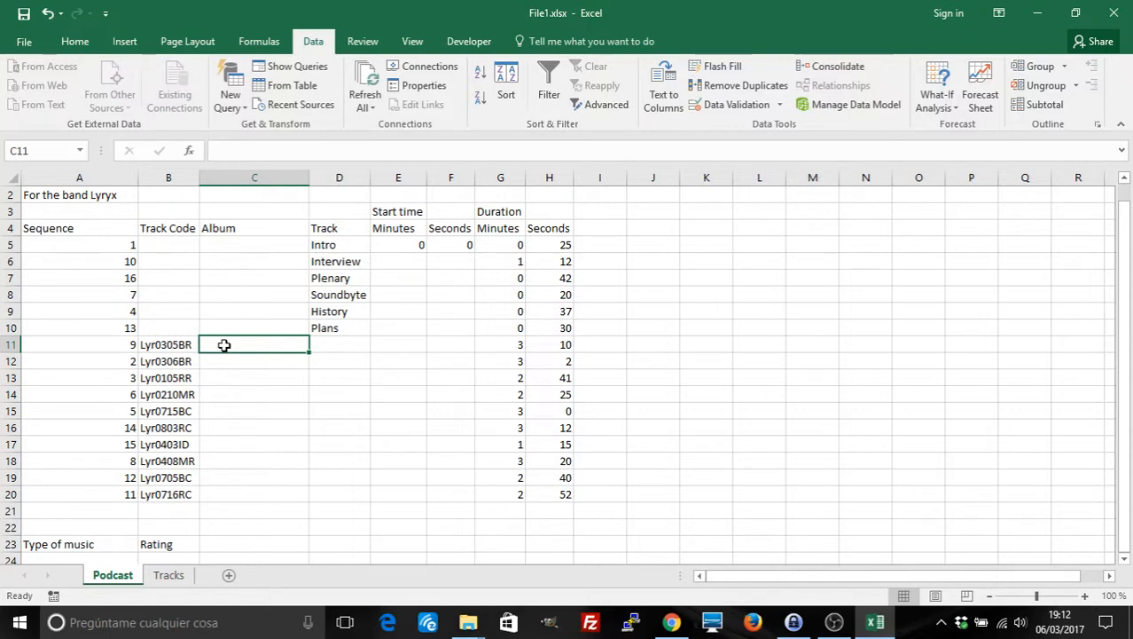
# Begin an HLOOKUP formula in cell C11 of the Podcast sheet with MID(B11;5;1) as the lookup value.
pyautogui.write('=')
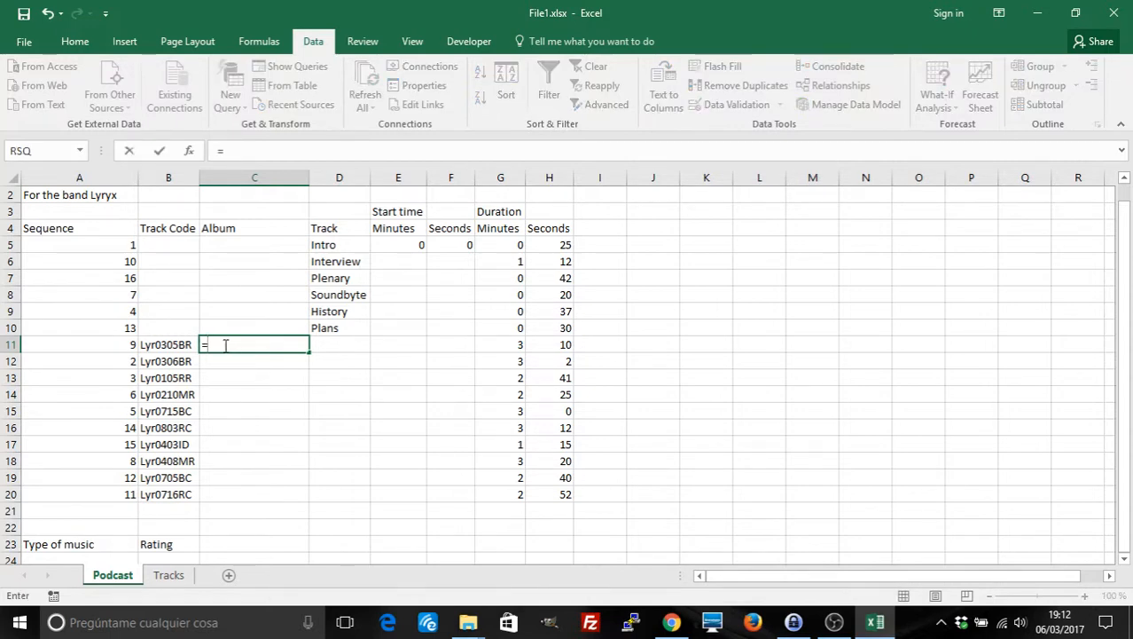
pyautogui.write('Hlo')
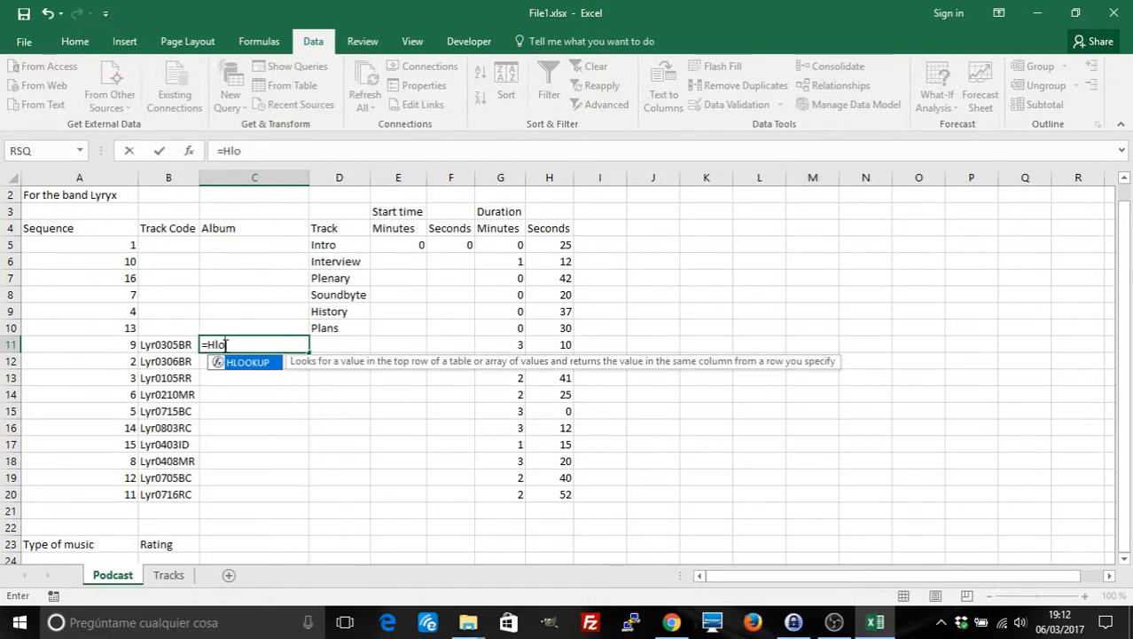
pyautogui.write('okup(')
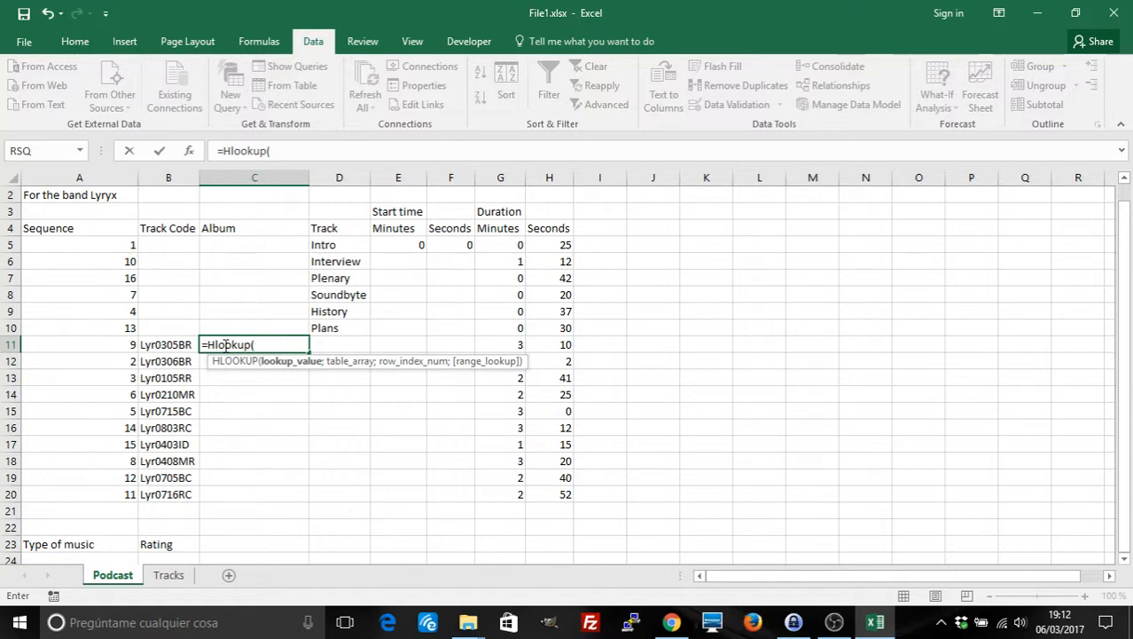
pyautogui.write('m')
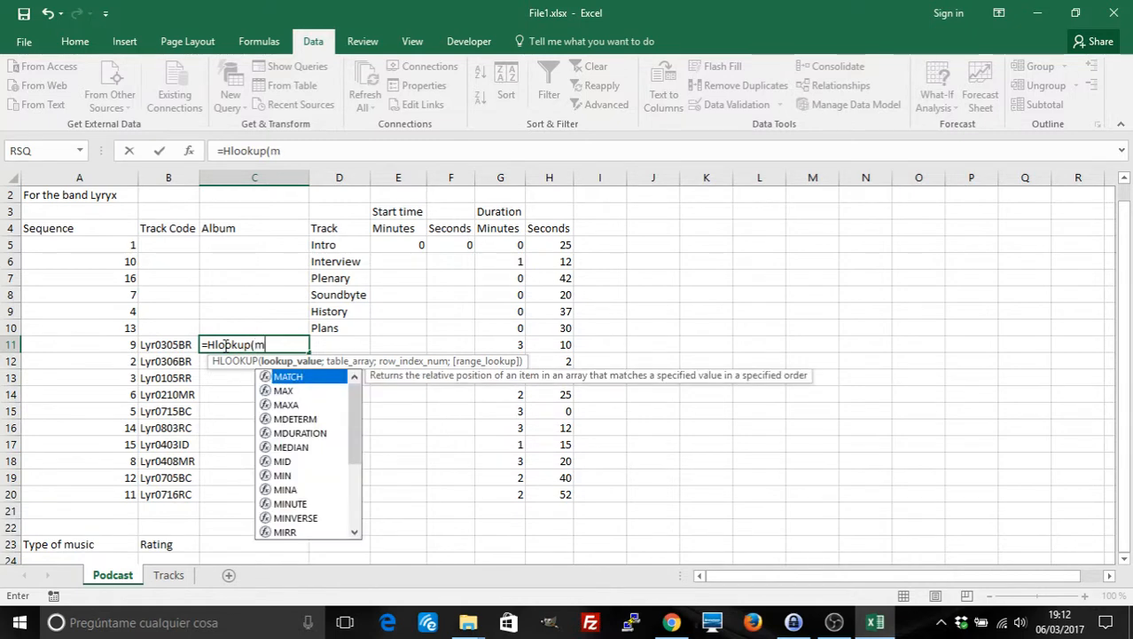
pyautogui.write('id(')
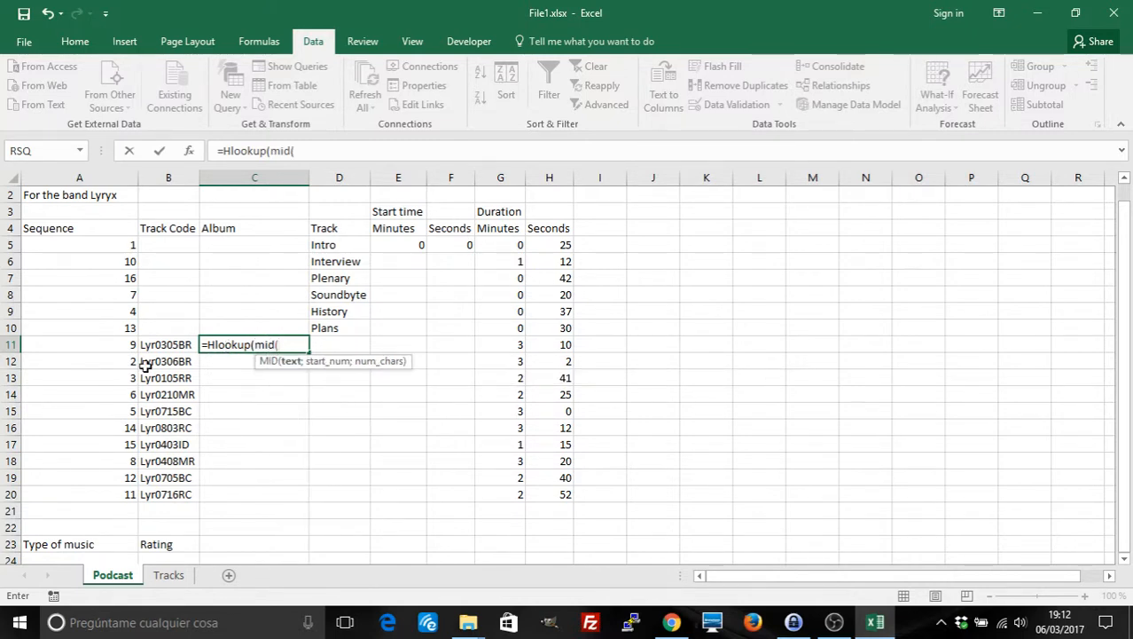
pyautogui.click(155, 344)
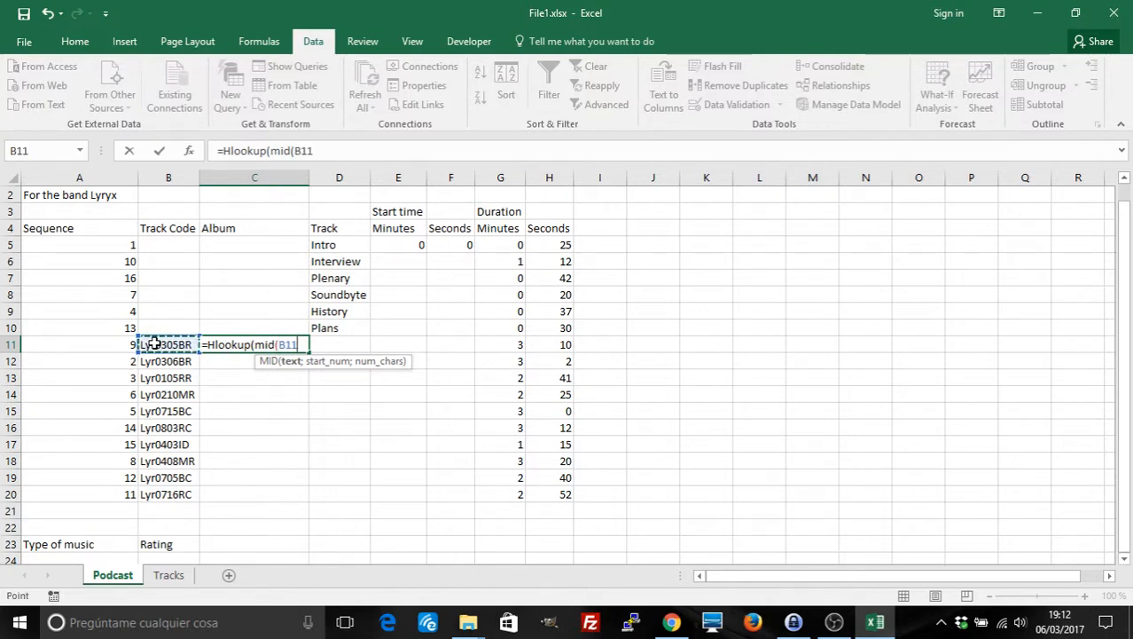
pyautogui.write(';')
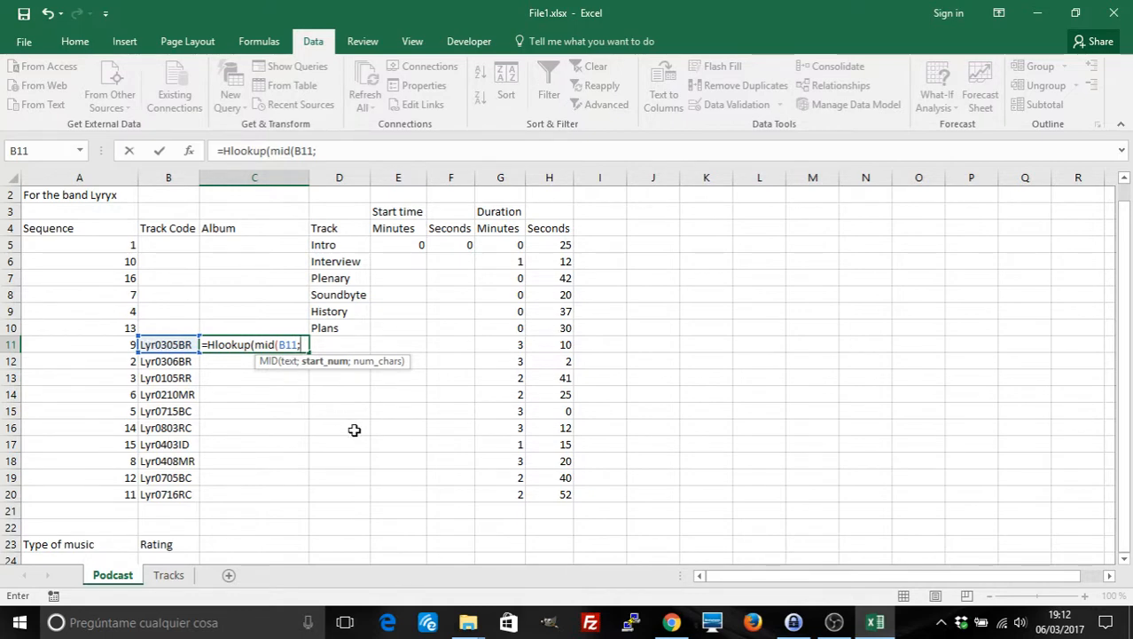
pyautogui.write('5;1')
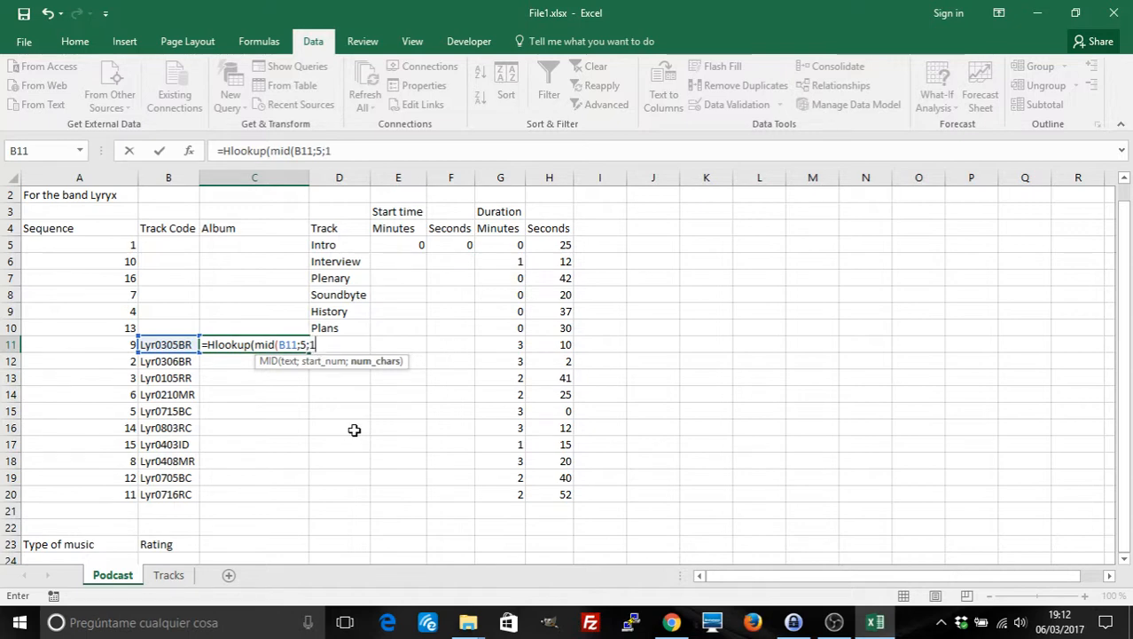
pyautogui.write(')')
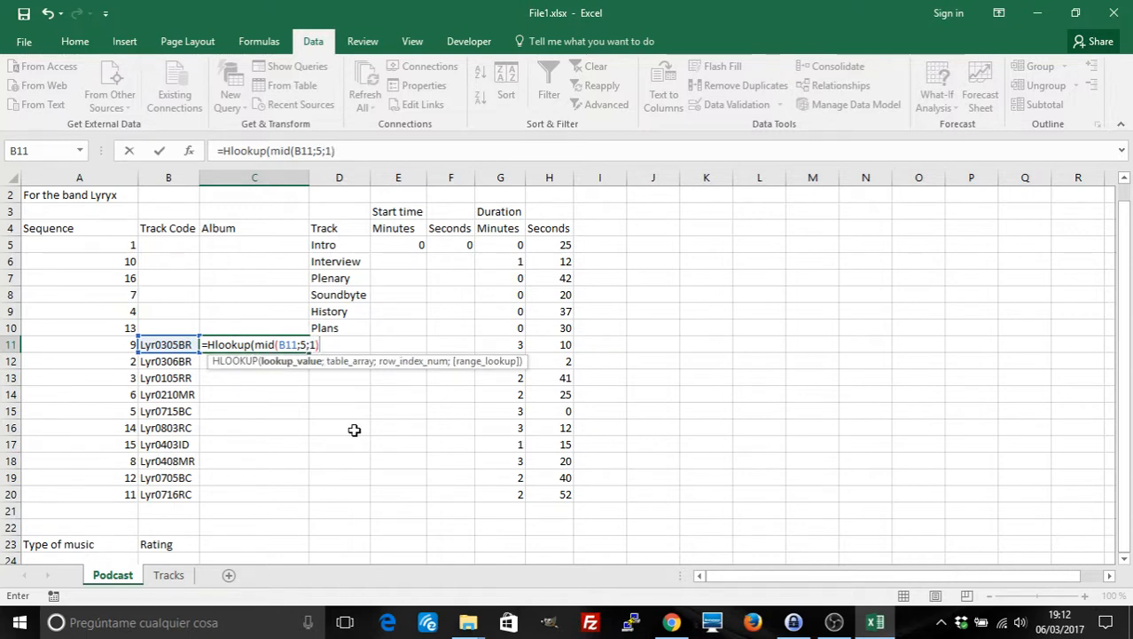
pyautogui.write(';')
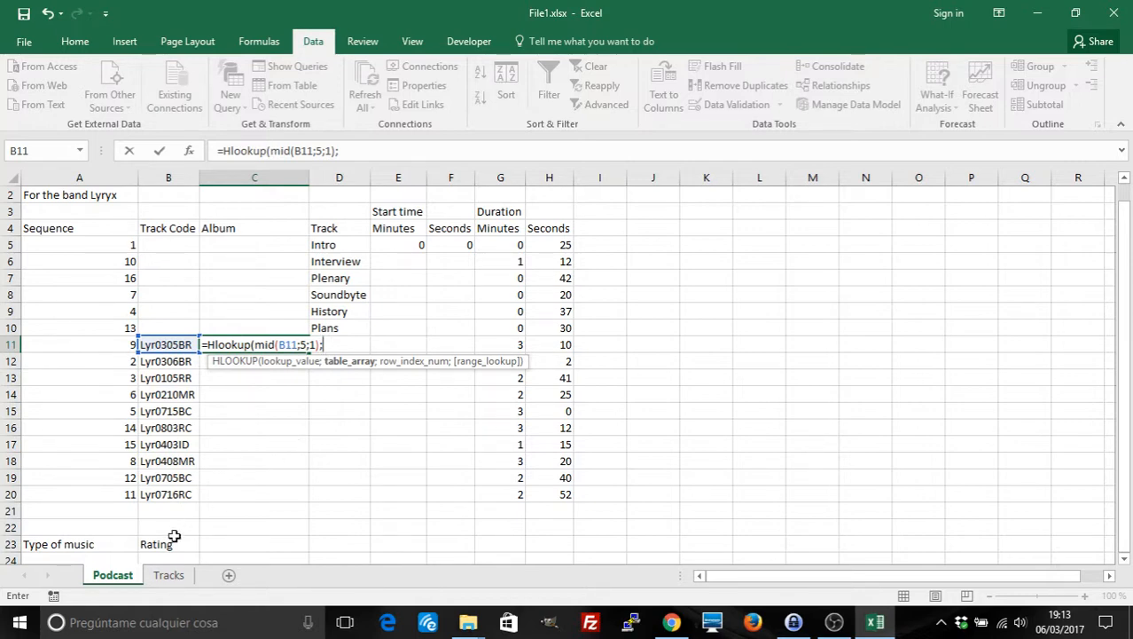
# Set the HLOOKUP table array to the range C1:J18 on the Tracks sheet.
pyautogui.click(168, 574)
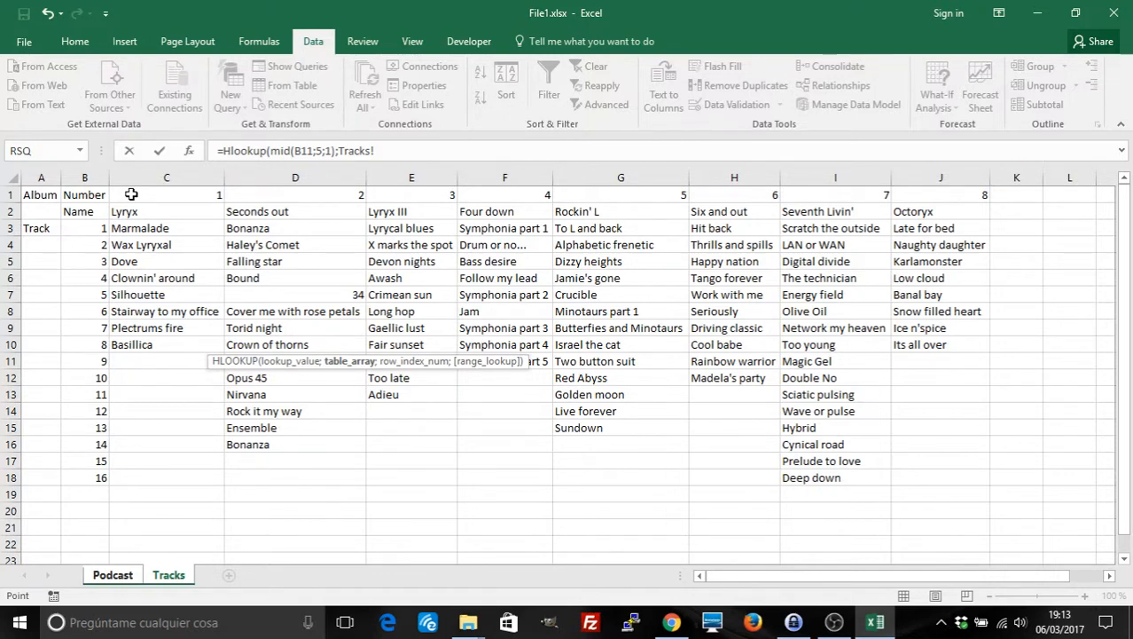
pyautogui.moveTo(130, 194); pyautogui.dragTo(929, 498)
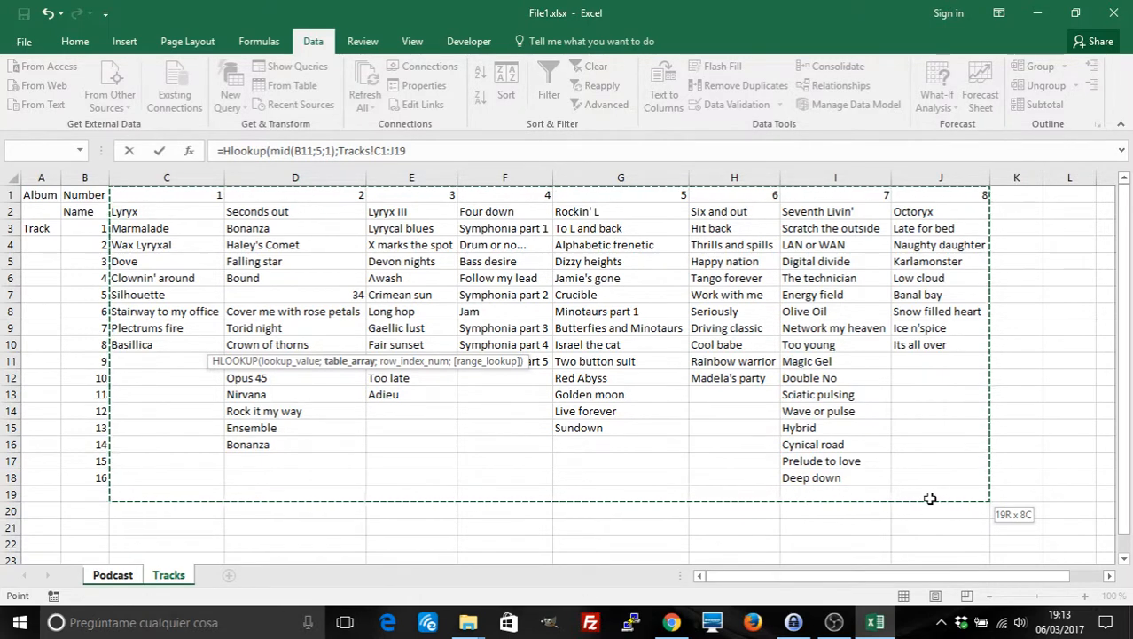
pyautogui.moveTo(930, 498); pyautogui.dragTo(933, 485)
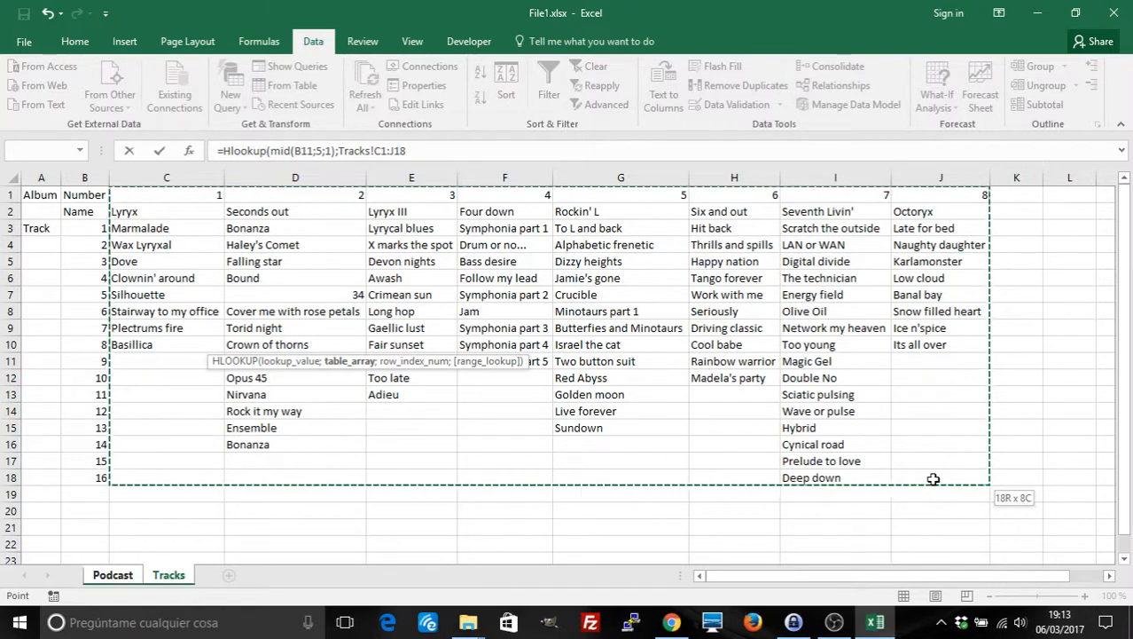
pyautogui.moveTo(933, 479); pyautogui.dragTo(933, 479)
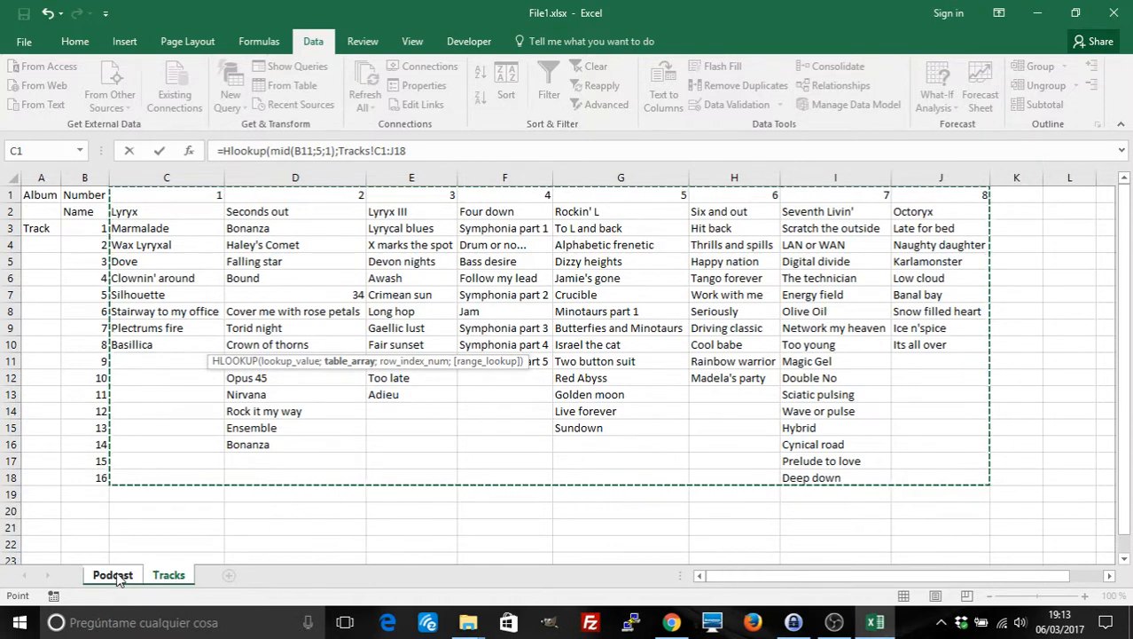
pyautogui.click(411, 150)
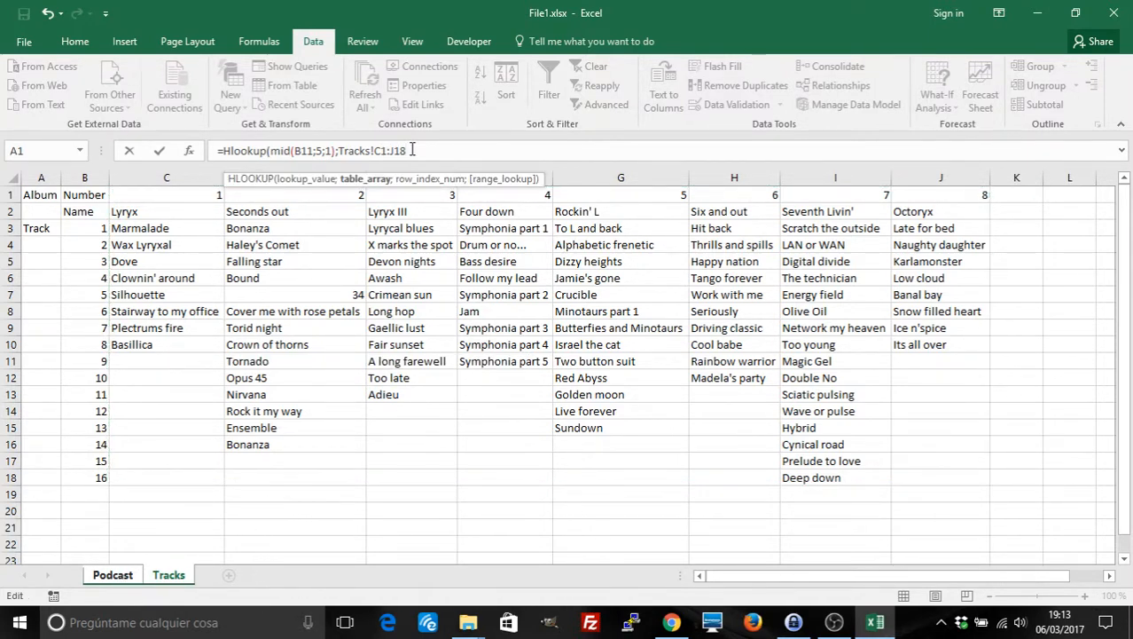
# Complete the HLOOKUP formula with row index 2 and FALSE for an exact match, and enter it.
pyautogui.write(';2')
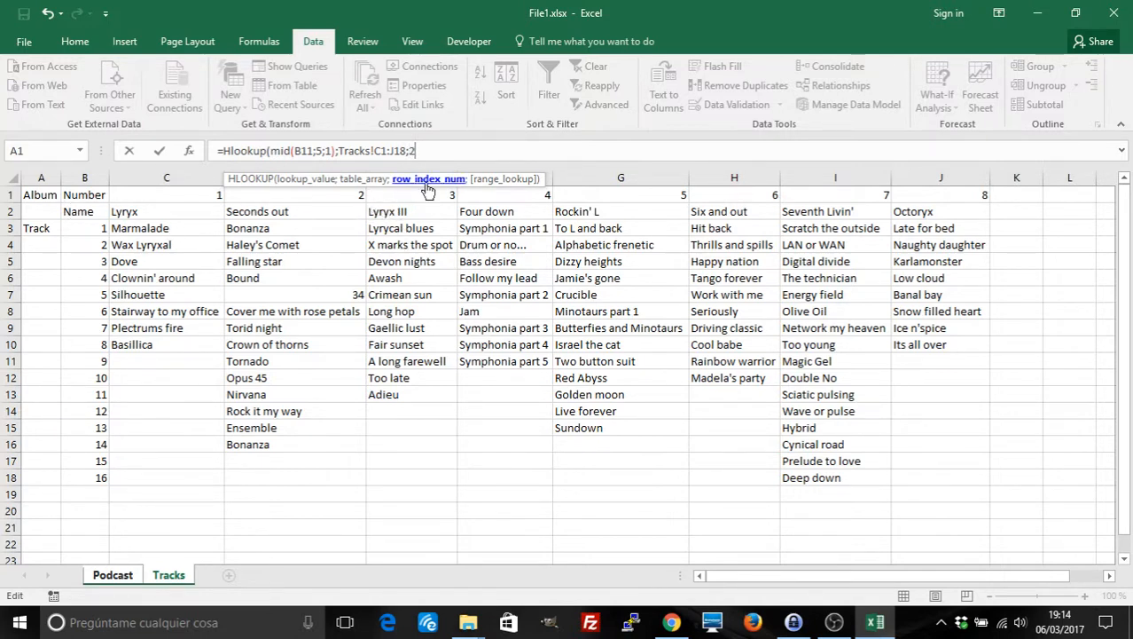
pyautogui.write(';')
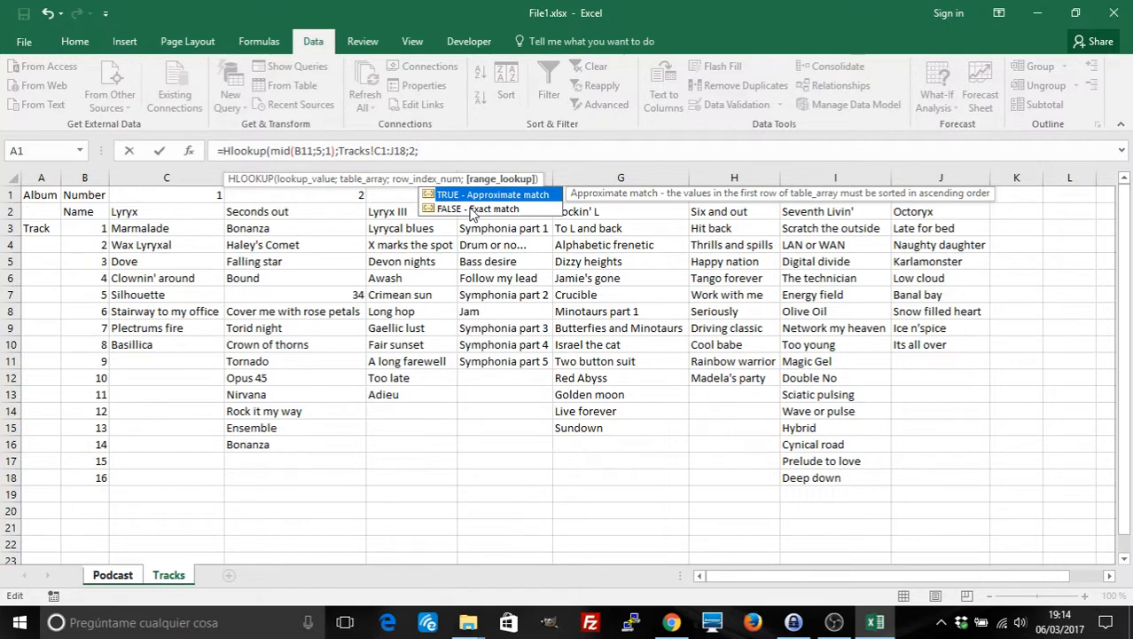
pyautogui.write('FALSE)')
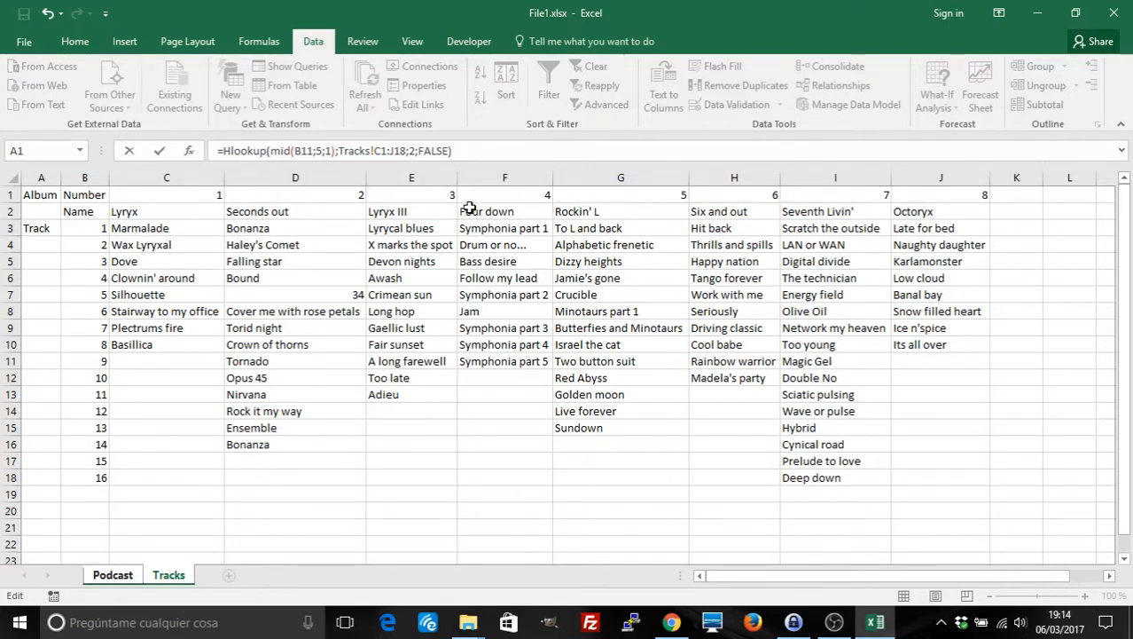
pyautogui.press('Return')
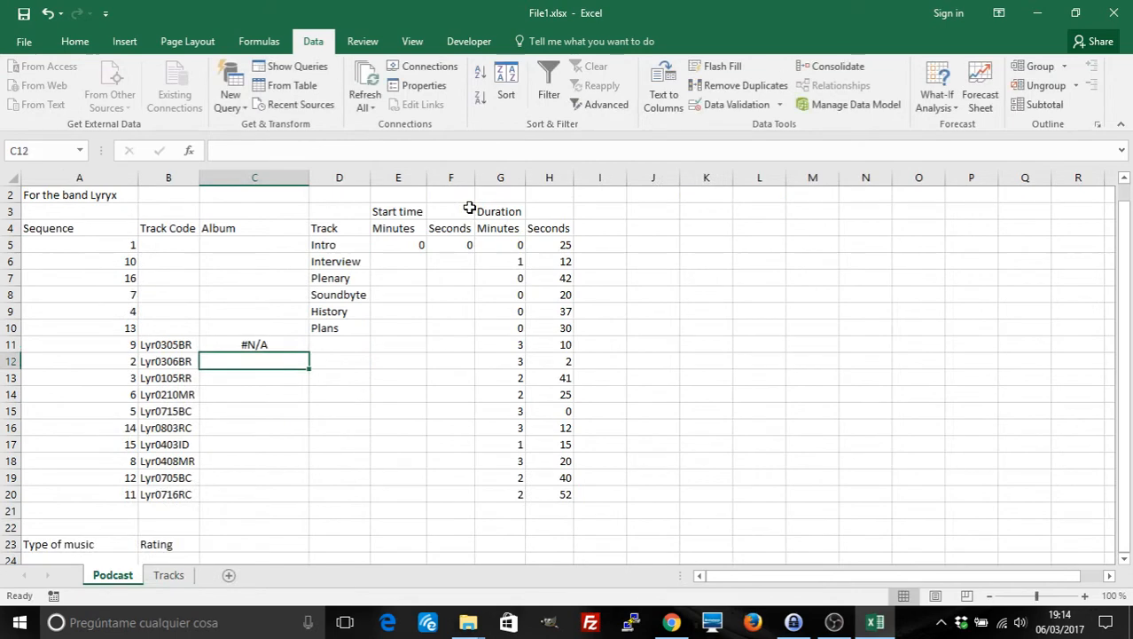
# Inspect the MID(B11;5;1) lookup value within the formula in cell C11, leaving the formula unedited.
pyautogui.click(262, 344)
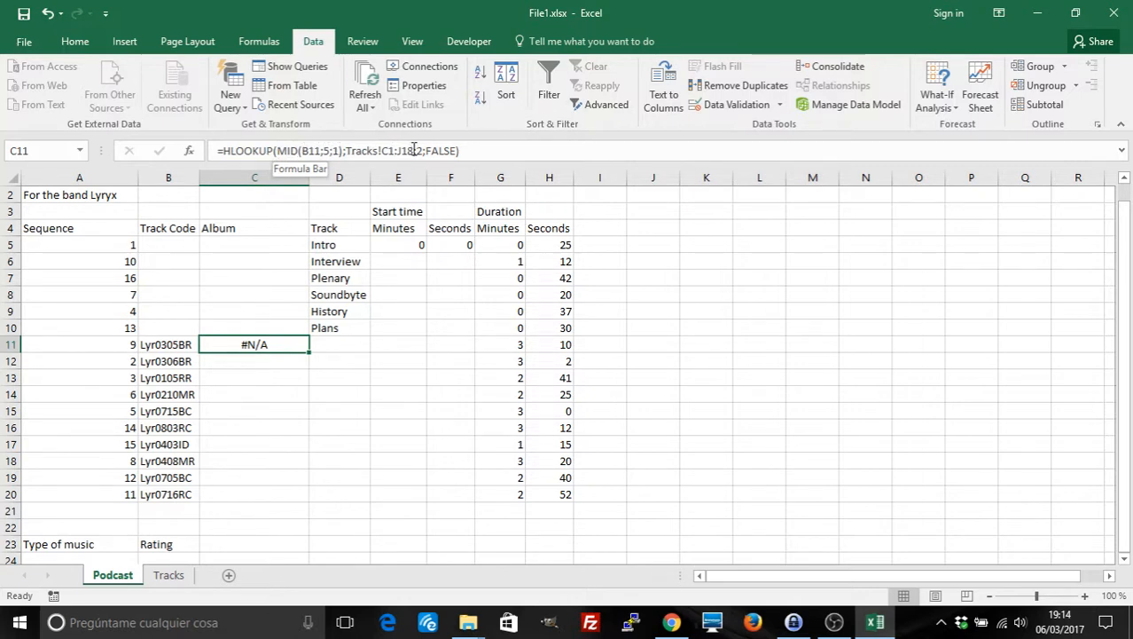
pyautogui.doubleClick(276, 150)
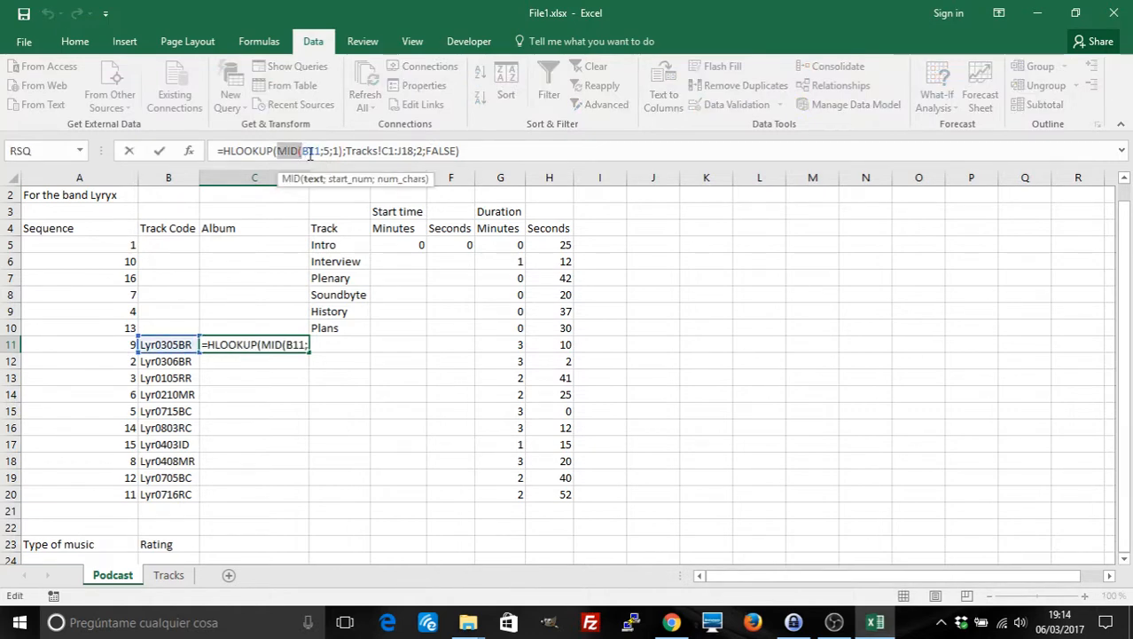
pyautogui.moveTo(343, 153); pyautogui.dragTo(281, 151)
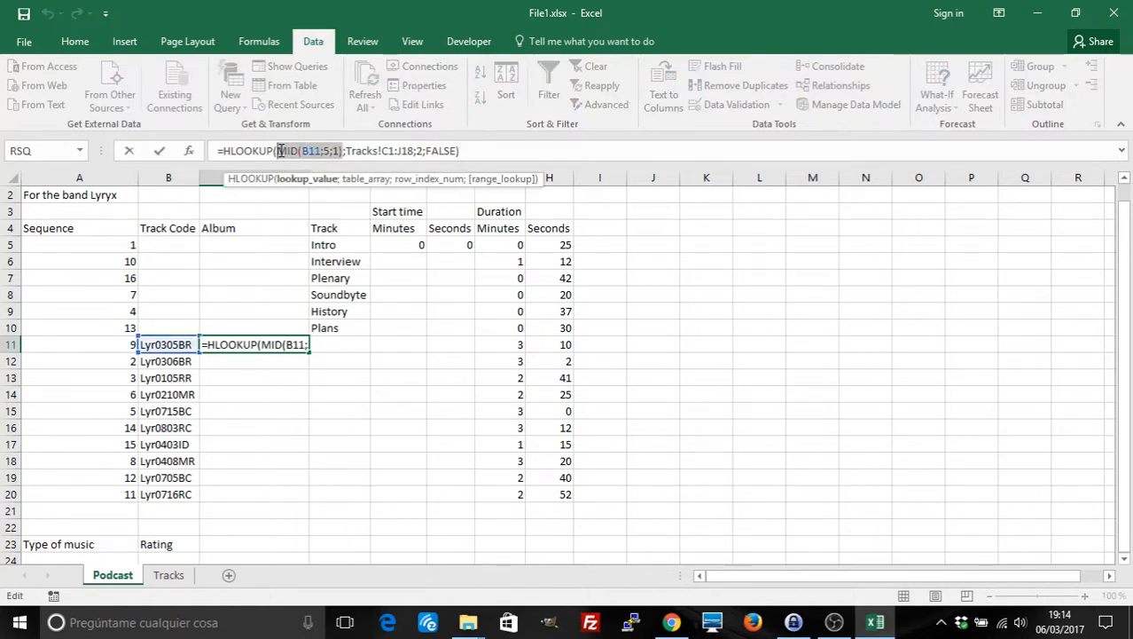
pyautogui.press('Escape')
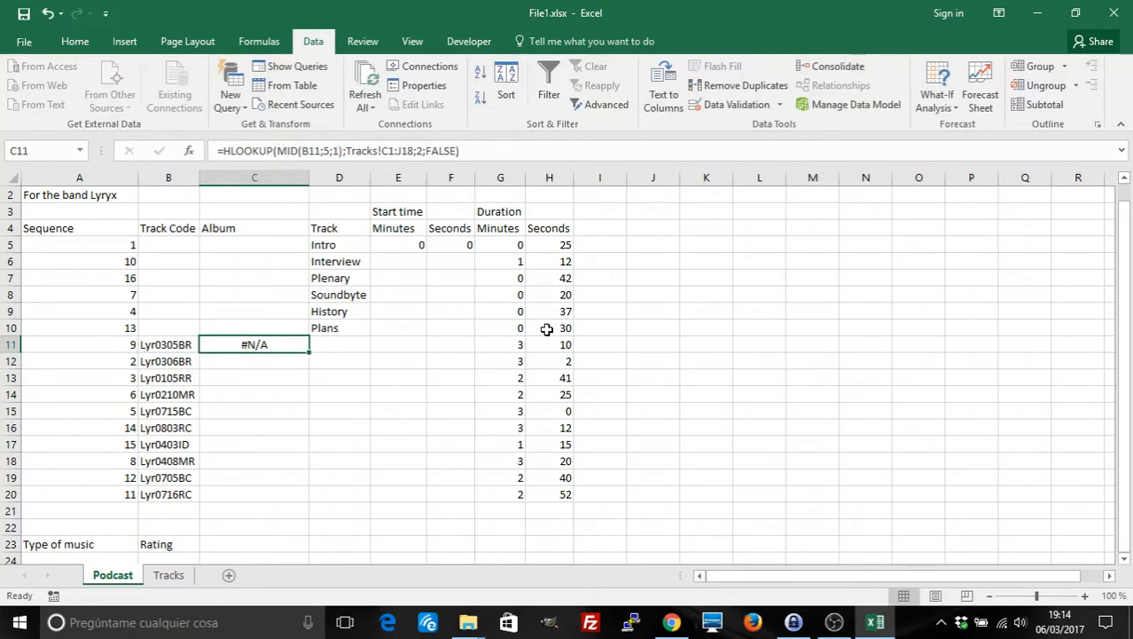
pyautogui.click(647, 347)
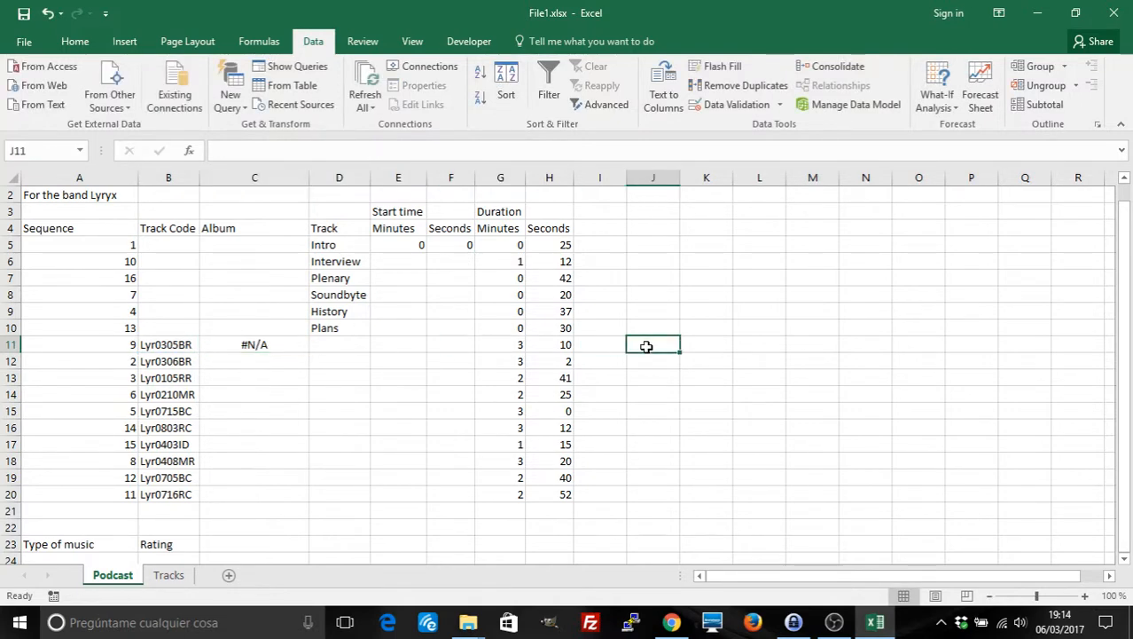
pyautogui.press('Left')
pyautogui.press('Left')
pyautogui.press('Left')
pyautogui.press('Left')
pyautogui.press('Left')
pyautogui.press('Left')
pyautogui.press('Right')
pyautogui.press('Right')
pyautogui.press('Right')
pyautogui.press('Right')
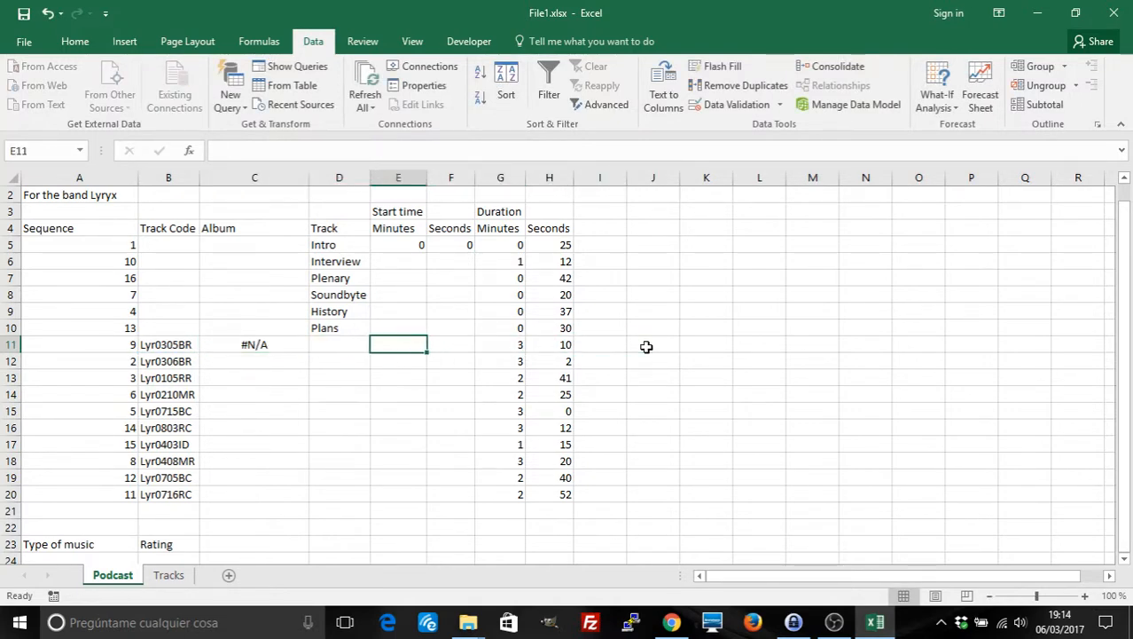
# Enter the test formula =MID(B11;5;1) in cell J11 of the Podcast sheet.
pyautogui.click(647, 346)
pyautogui.press('Left')
pyautogui.press('Left')
pyautogui.press('Left')
pyautogui.press('Left')
pyautogui.press('Left')
pyautogui.press('Left')
pyautogui.press('Left')
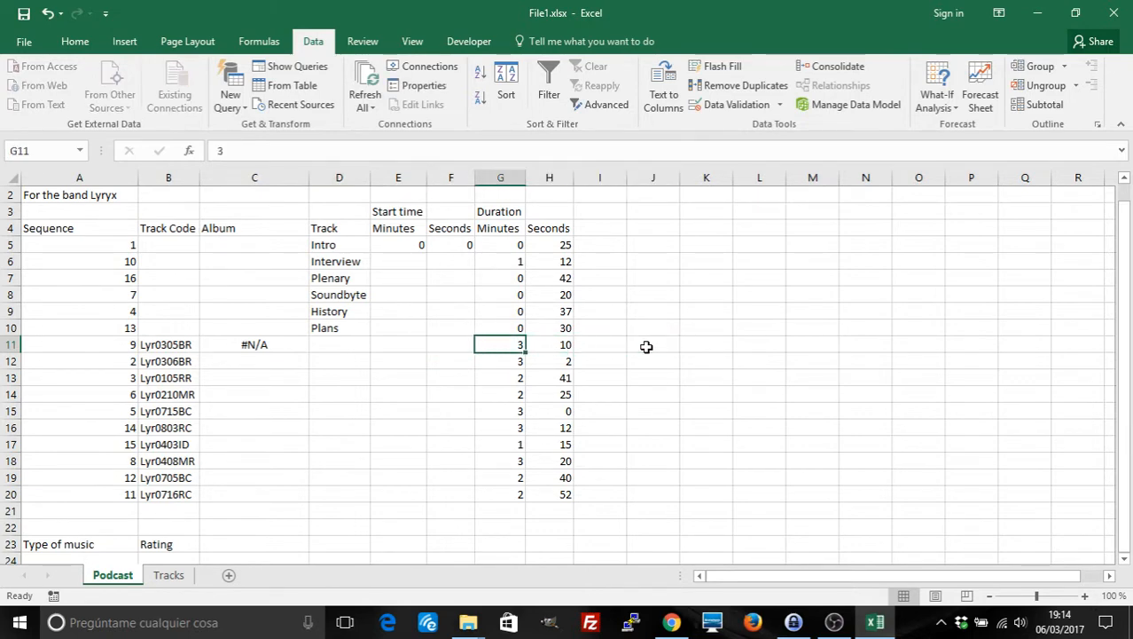
pyautogui.press('Right')
pyautogui.press('Right')
pyautogui.press('Right')
pyautogui.press('Right')
pyautogui.press('Right')
pyautogui.press('Right')
pyautogui.press('Right')
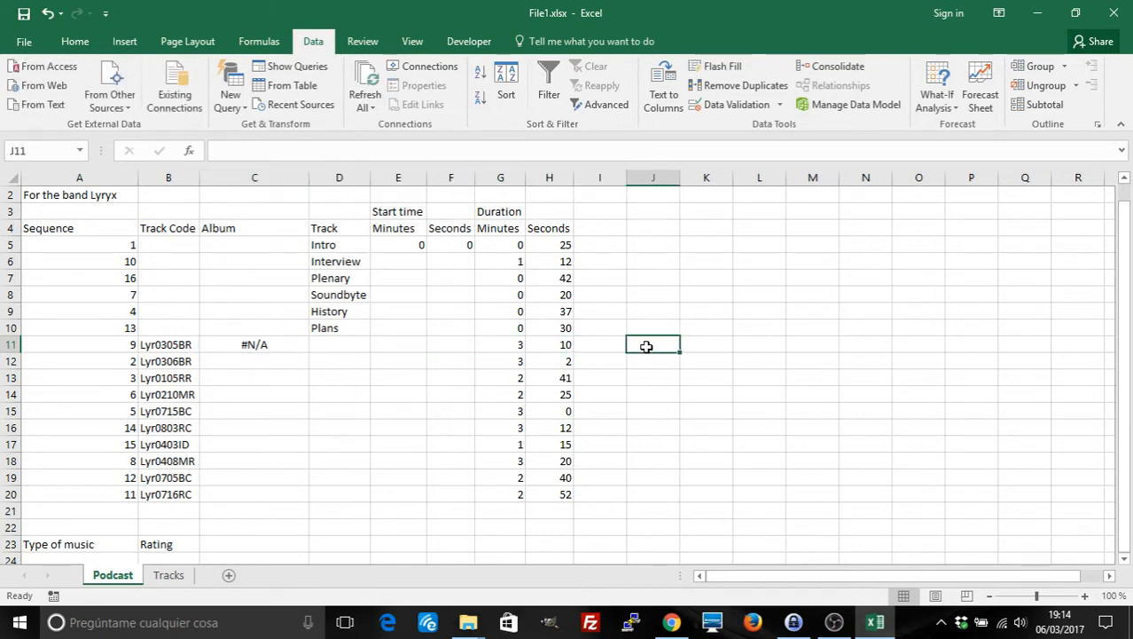
pyautogui.write('=MID(B11;5;1)')
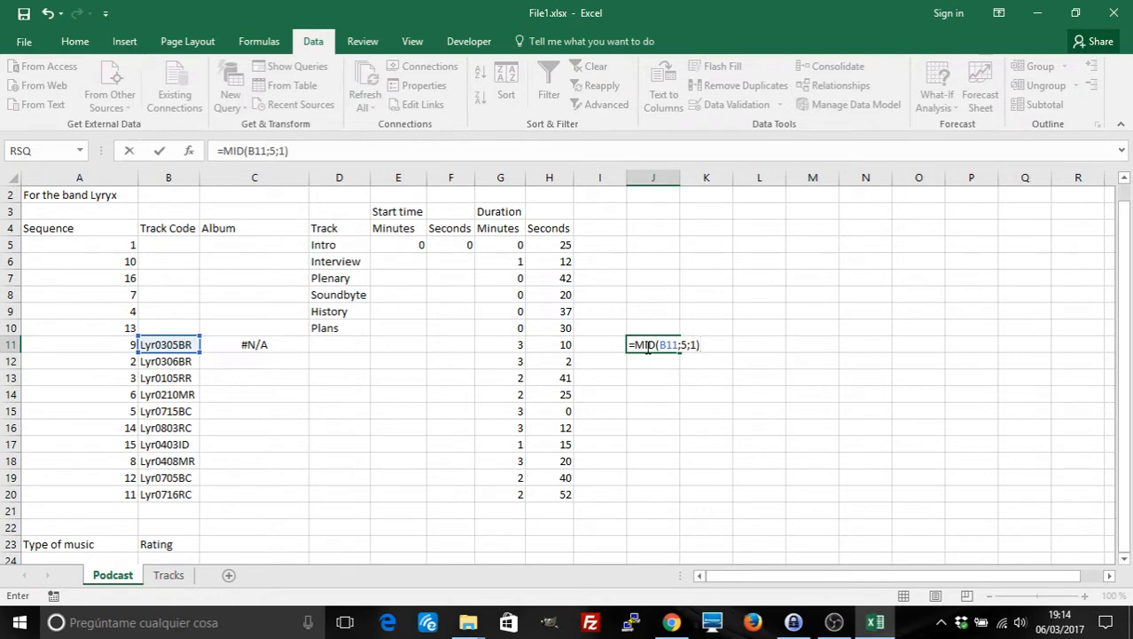
pyautogui.press('Return')
# Review the test formula in J11 and the HLOOKUP formula in C11.
pyautogui.click(643, 345)
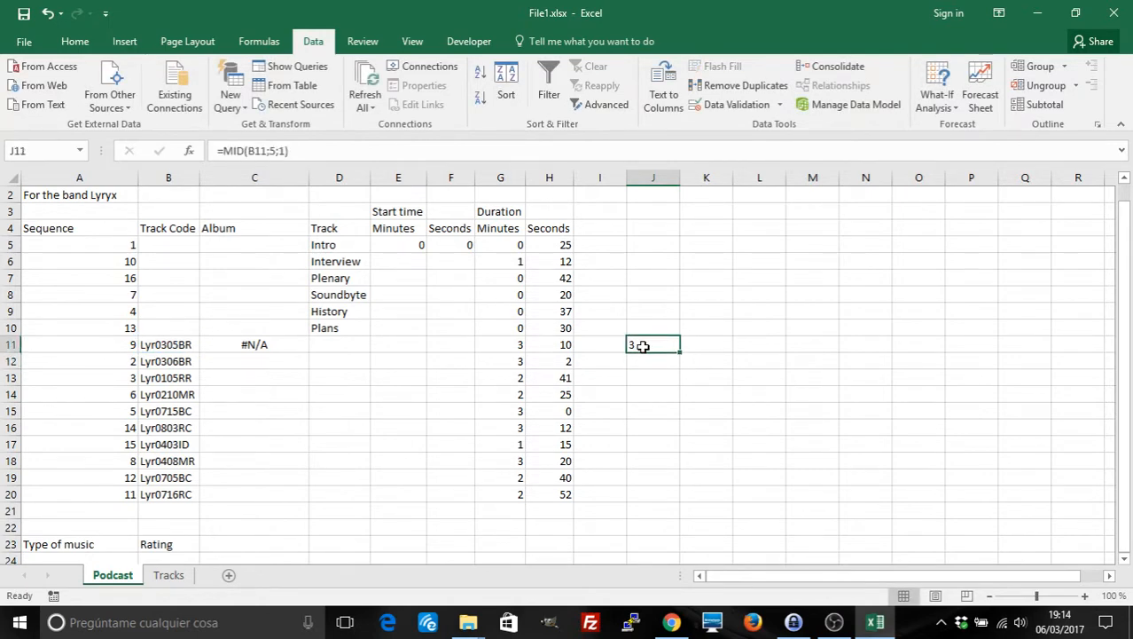
pyautogui.press('Left')
pyautogui.press('Left')
pyautogui.press('Left')
pyautogui.press('Left')
pyautogui.press('Left')
pyautogui.press('Left')
pyautogui.press('Left')
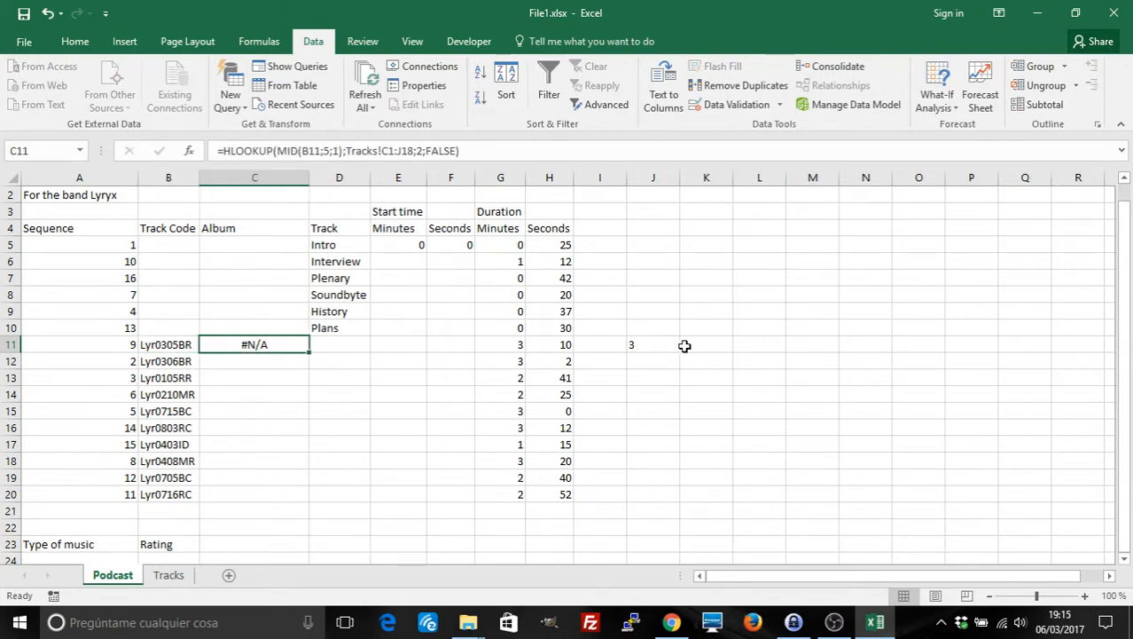
# Compare the alignment of the extracted digit in J11 with the numeric Duration values in row 11.
pyautogui.click(653, 345)
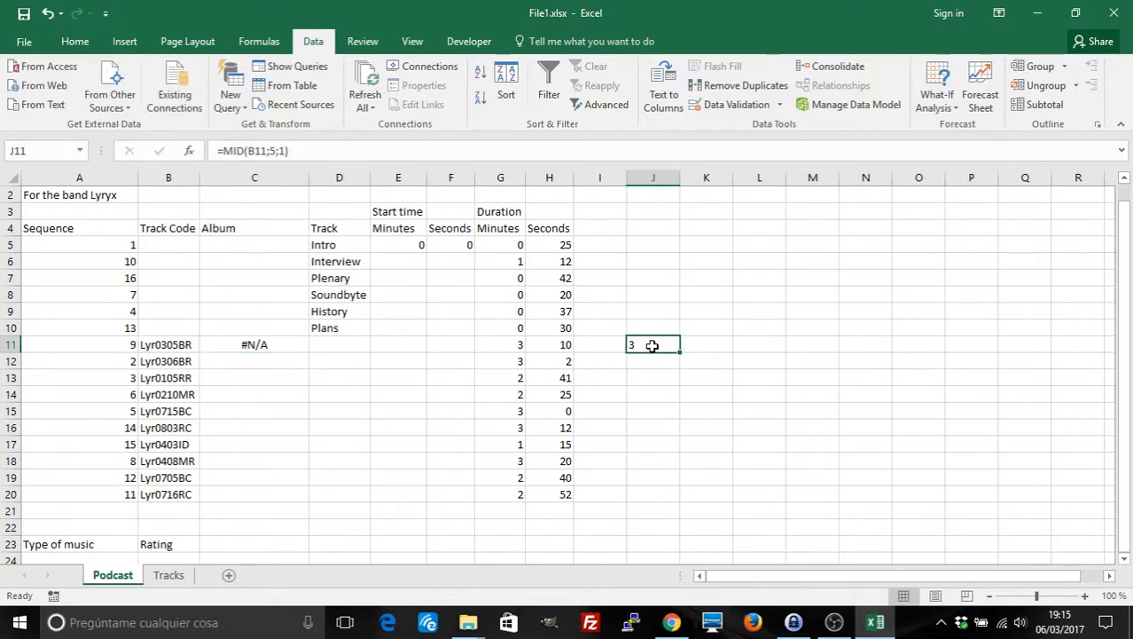
pyautogui.press('Left')
pyautogui.press('Left')
pyautogui.press('Left')
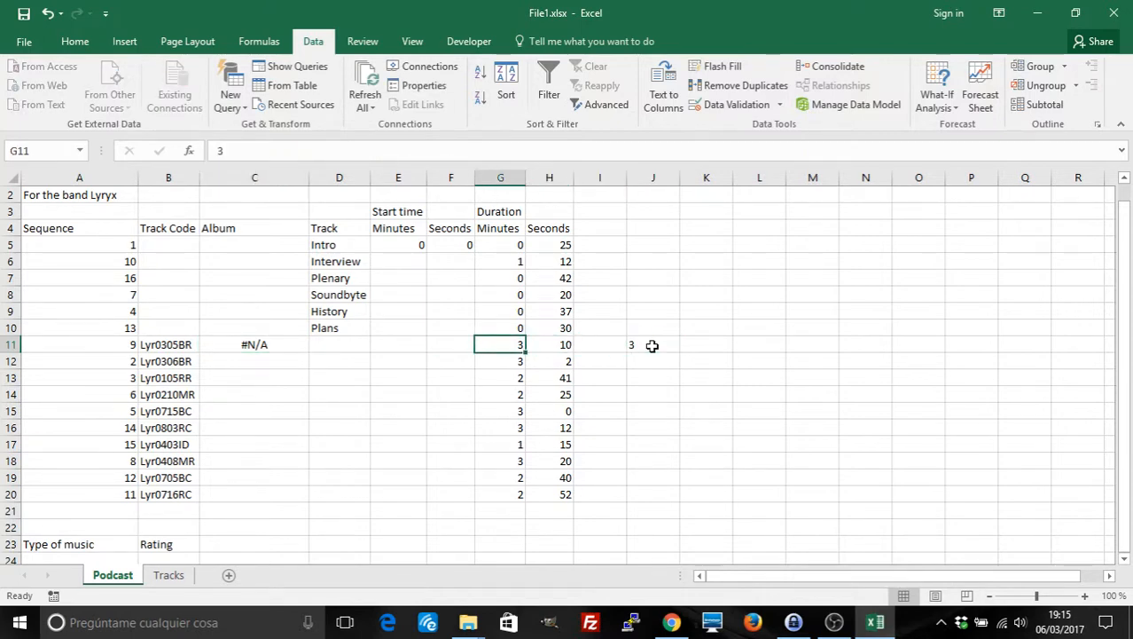
pyautogui.press('Right')
pyautogui.press('Right')
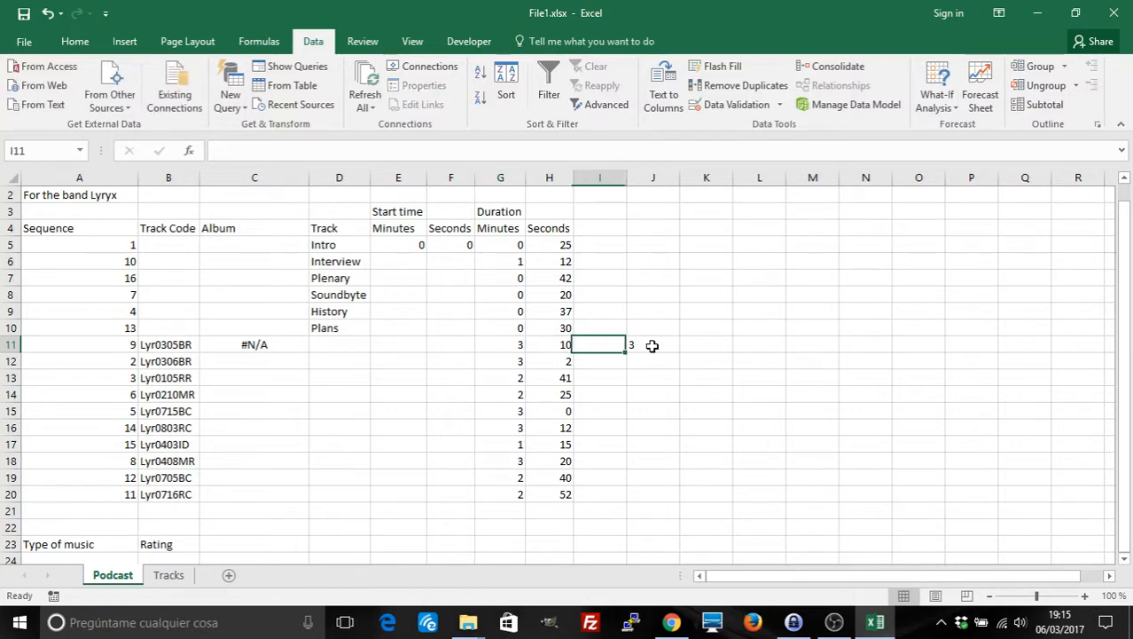
pyautogui.press('Right')
pyautogui.press('Left')
pyautogui.press('Left')
pyautogui.press('Left')
pyautogui.press('Right')
pyautogui.press('Right')
pyautogui.press('Right')
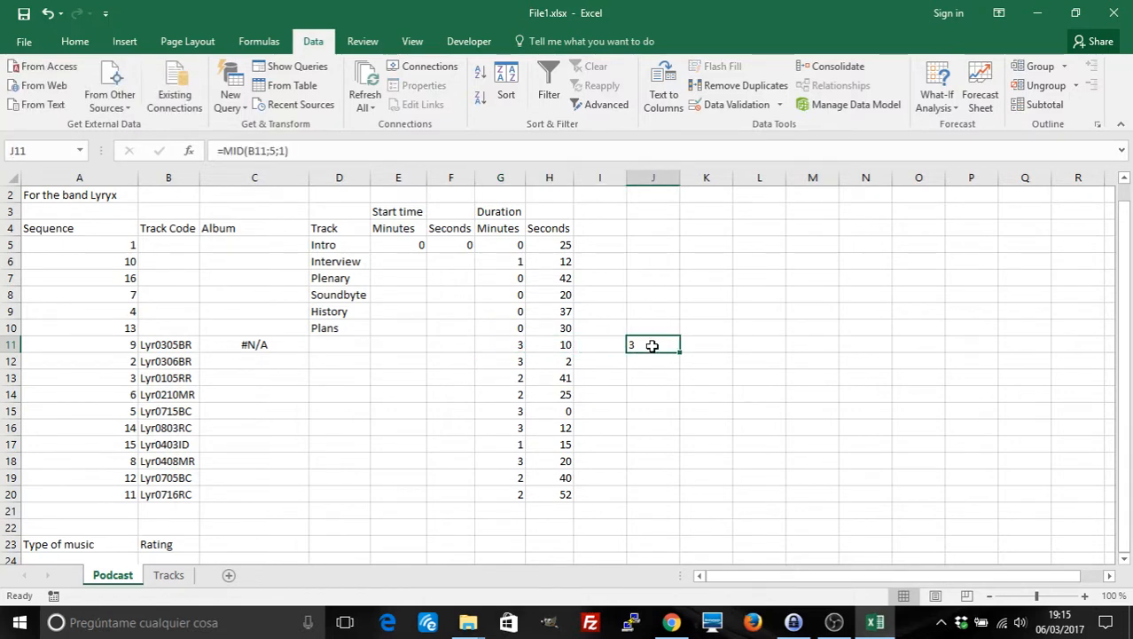
pyautogui.press('Left')
pyautogui.press('Left')
pyautogui.press('Left')
pyautogui.press('Right')
pyautogui.press('Right')
pyautogui.press('Right')
pyautogui.press('Left')
pyautogui.press('Left')
# Check the track code in B11 and the HLOOKUP in C11 against the album numbers in row 1 of the Tracks sheet.
pyautogui.press('Home')
pyautogui.press('Right')
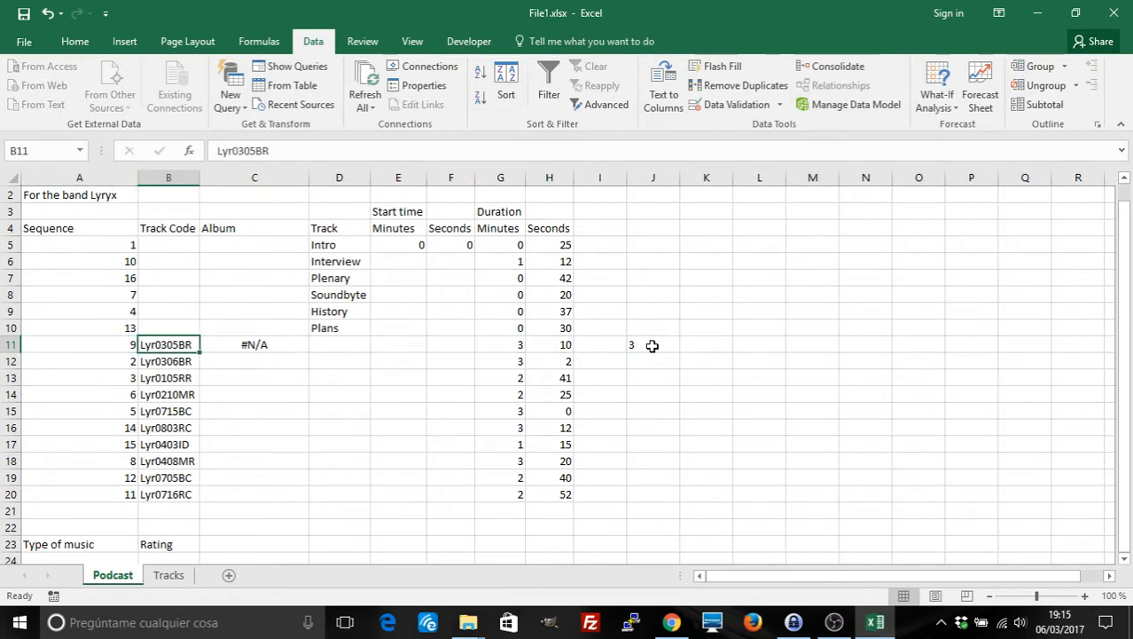
pyautogui.press('Right')
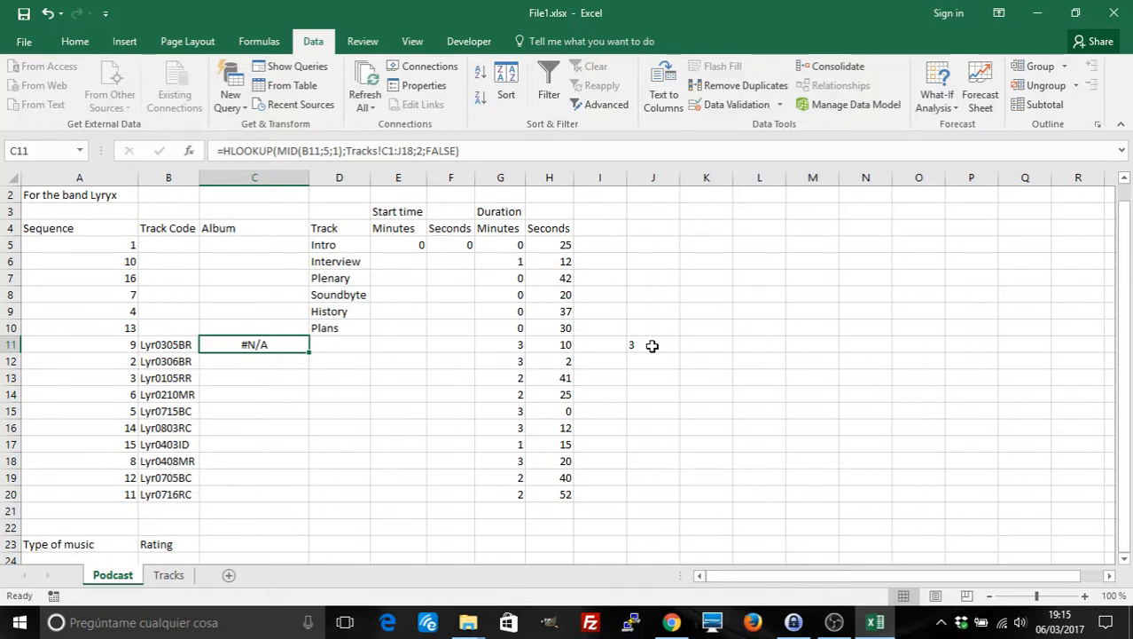
pyautogui.click(168, 575)
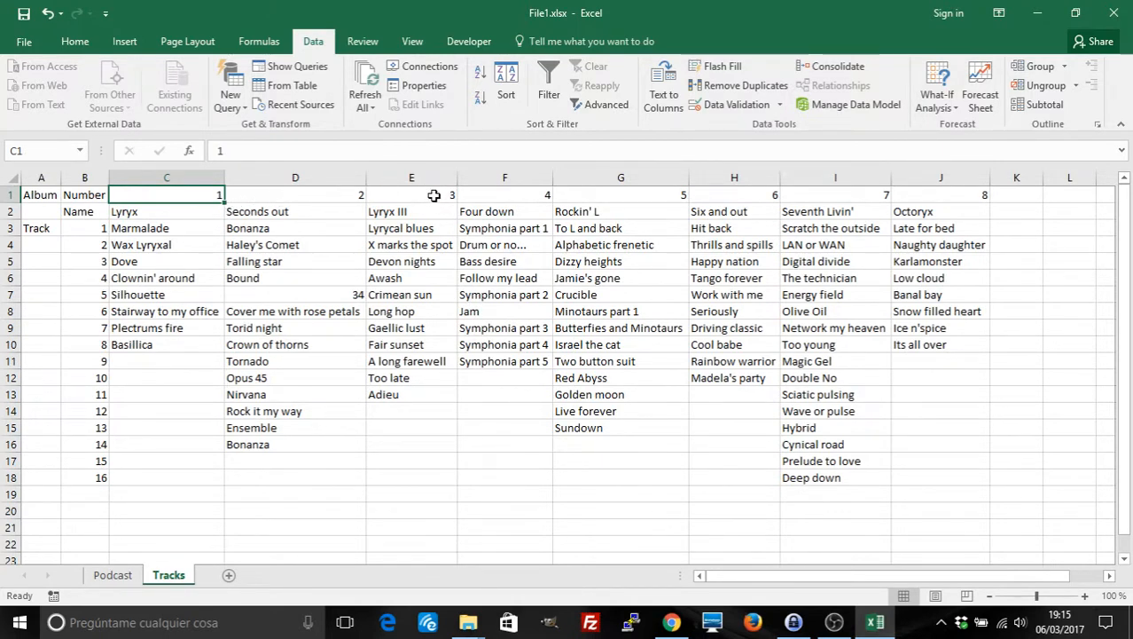
pyautogui.click(137, 575)
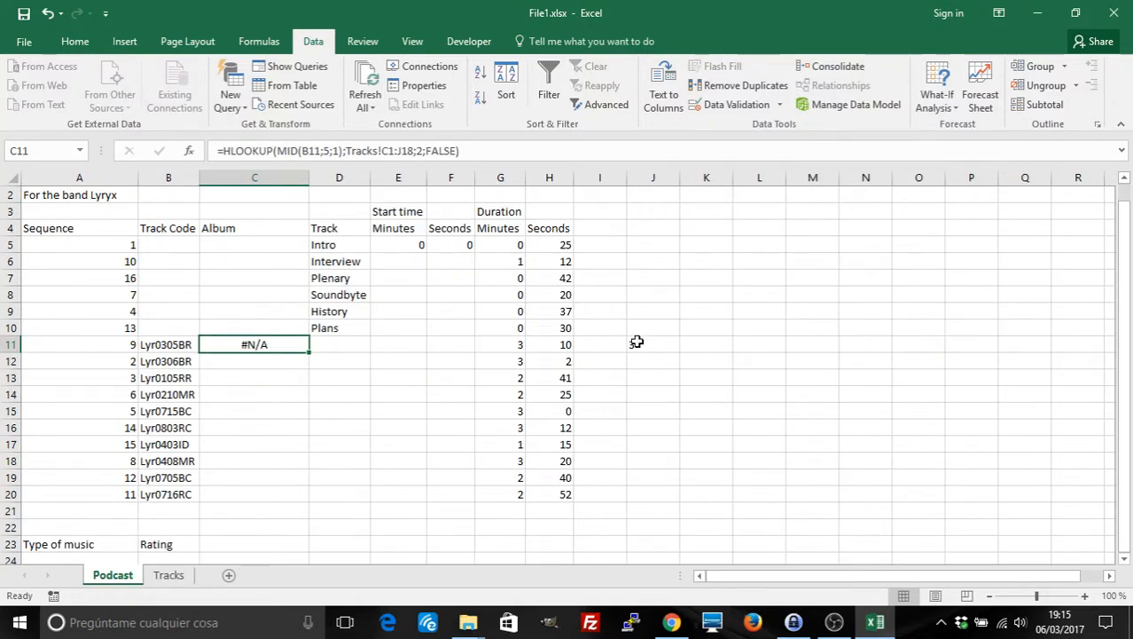
# Enter the test formula =IF(J11=3;Yes;NO) in cell K11 of the Podcast sheet.
pyautogui.click(702, 347)
pyautogui.write('=')
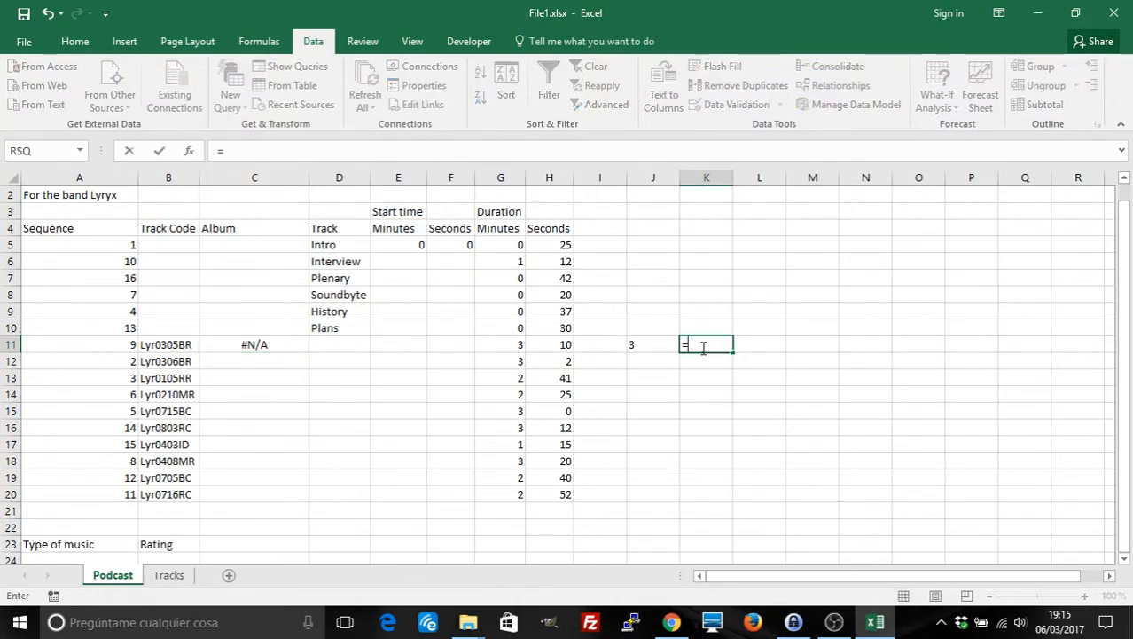
pyautogui.write('if(')
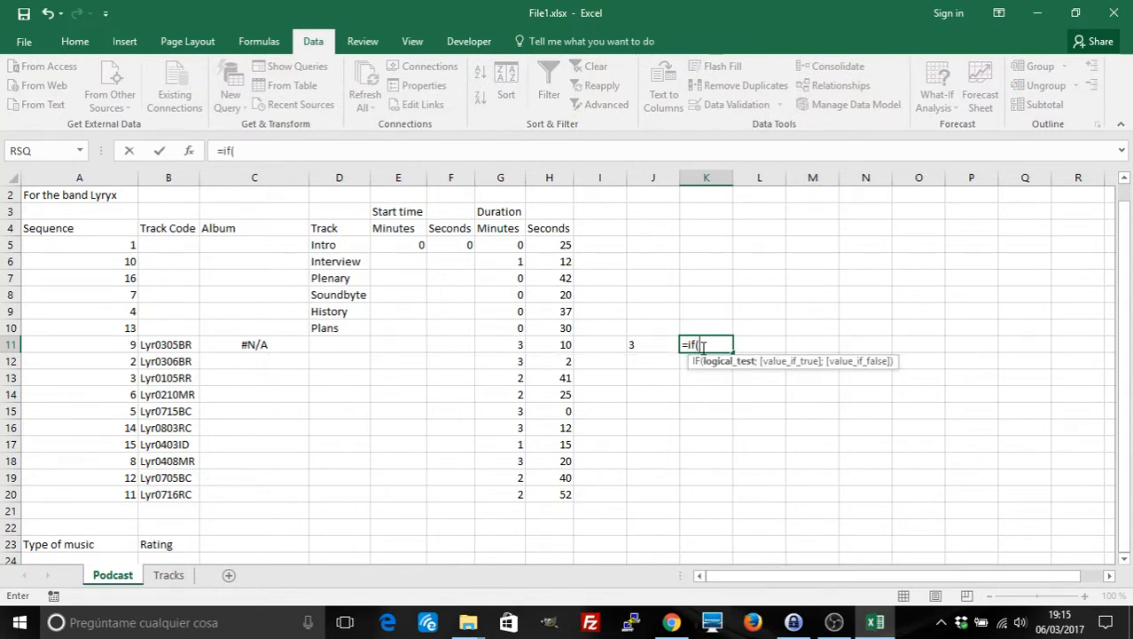
pyautogui.click(650, 344)
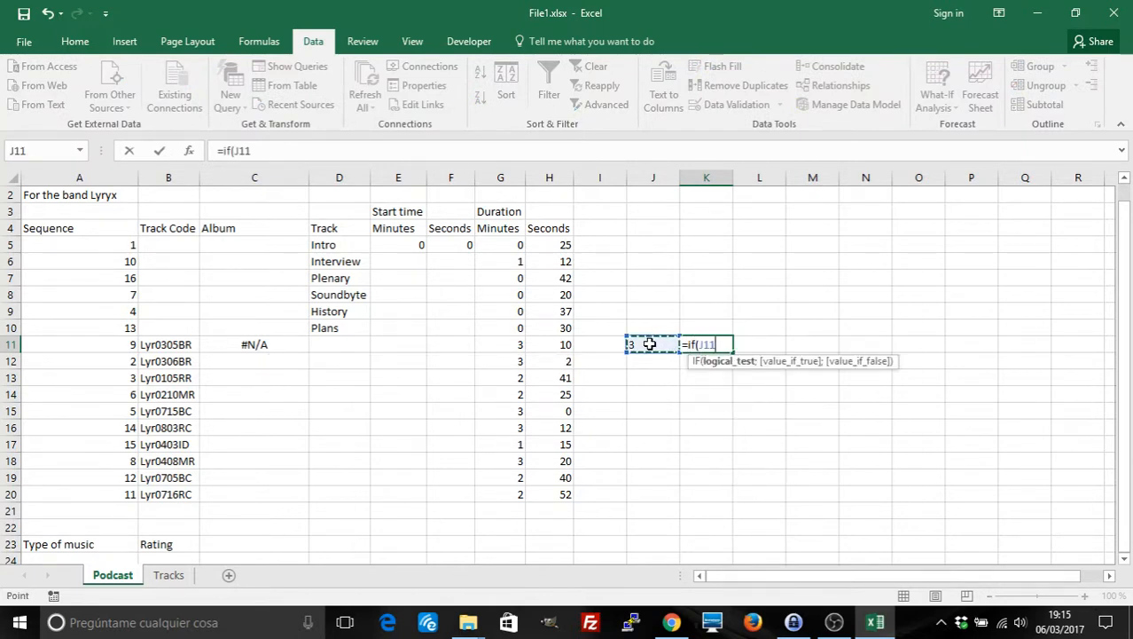
pyautogui.write('=3;')
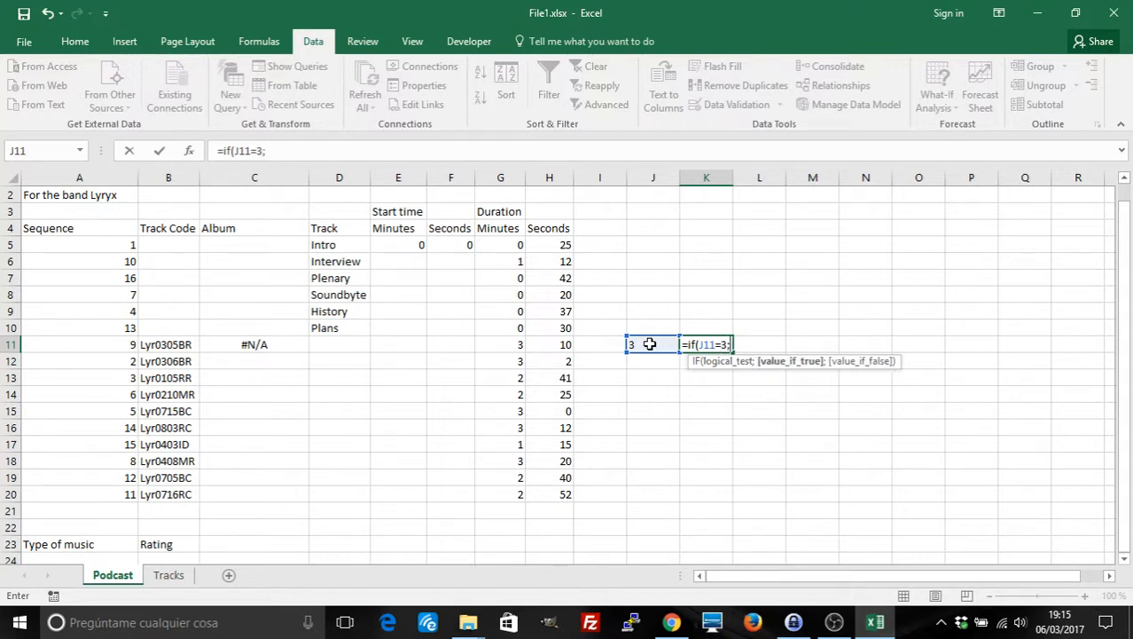
pyautogui.write('Yes;')
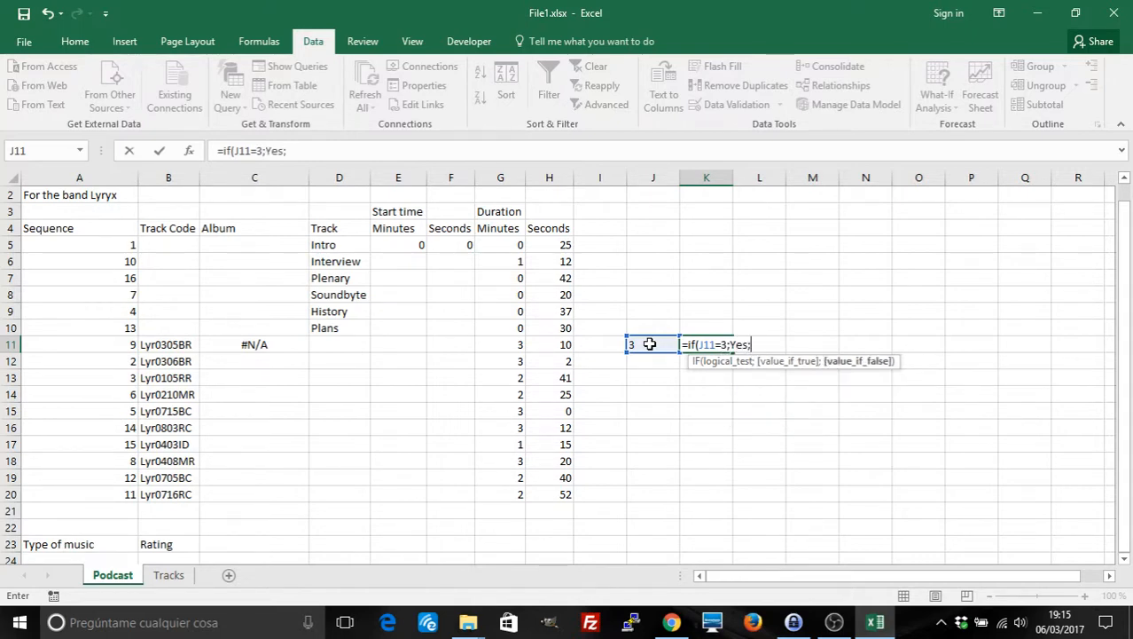
pyautogui.write('NO)')
pyautogui.press('Return')
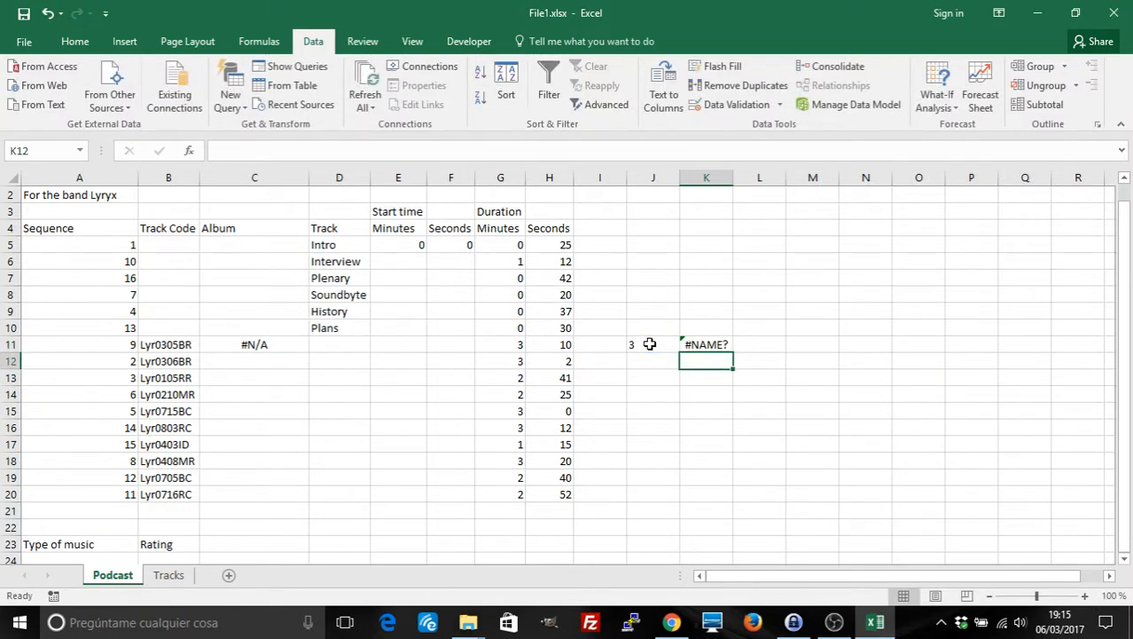
# Put the Yes and NO results of the IF formula in K11 in quotation marks and enter it.
pyautogui.click(722, 342)
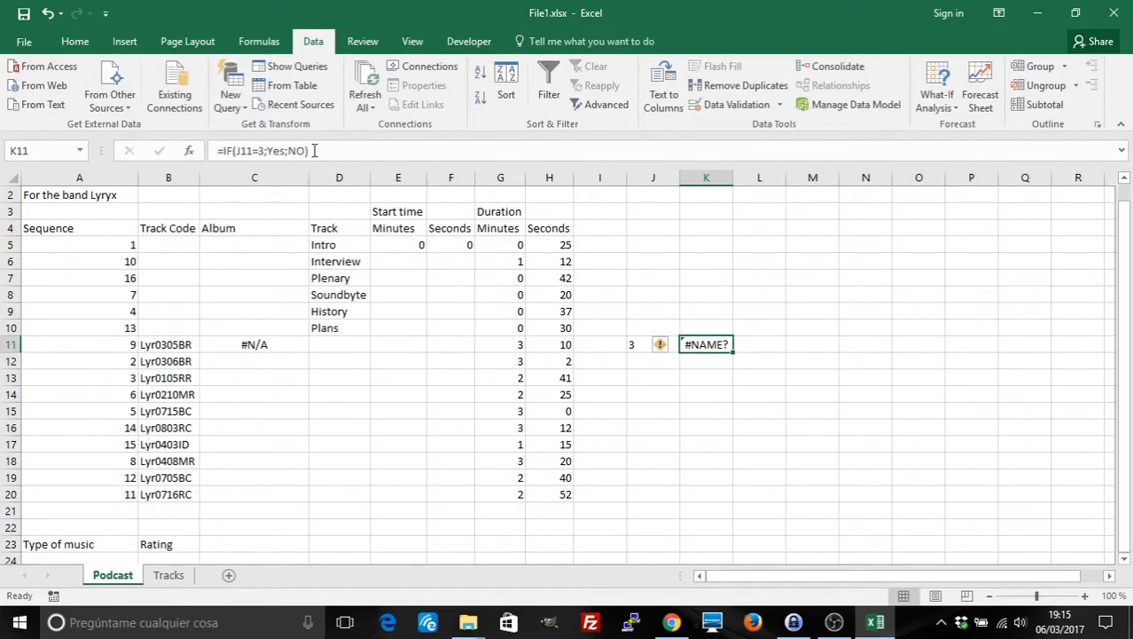
pyautogui.click(310, 150)
pyautogui.press('BackSpace')
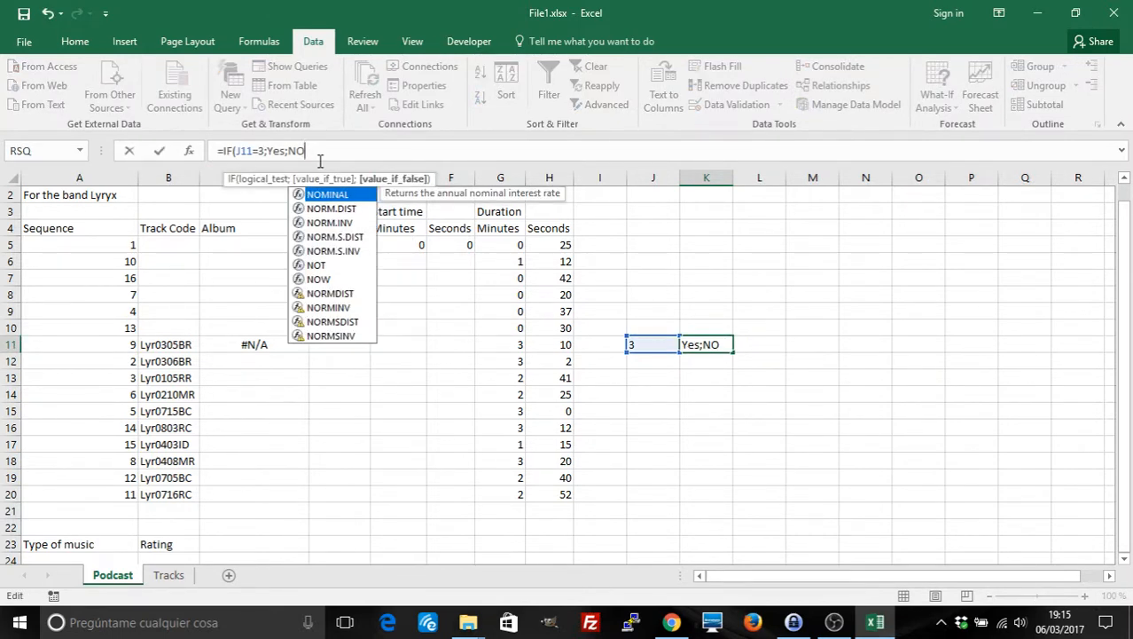
pyautogui.write('"')
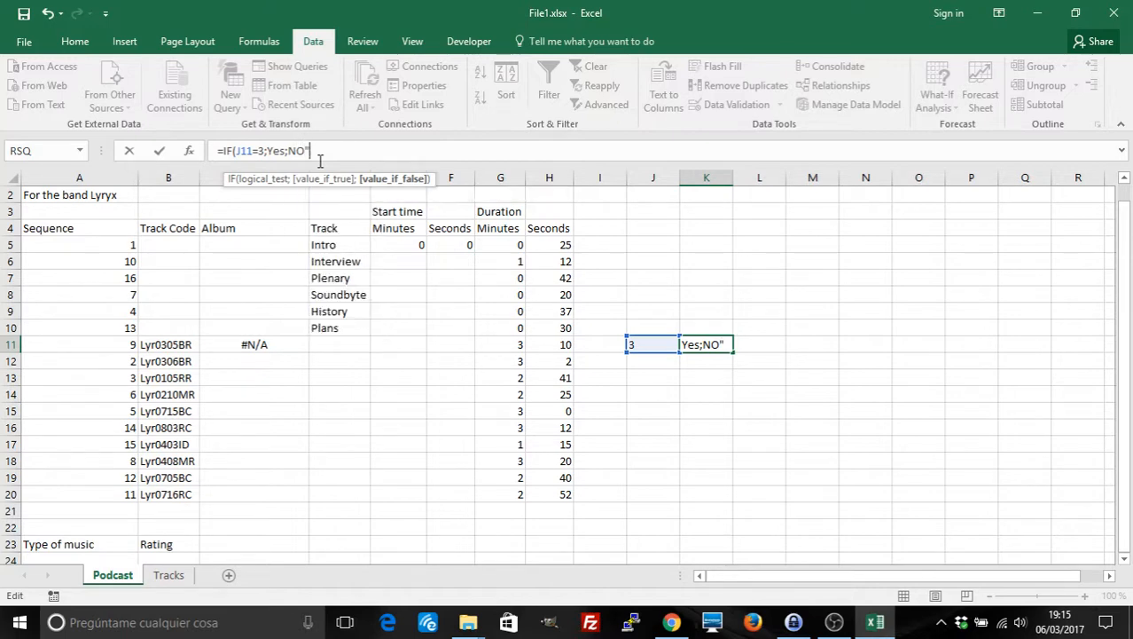
pyautogui.write(')')
pyautogui.write('"')
pyautogui.press('Left')
pyautogui.write('"')
pyautogui.press('Left')
pyautogui.press('Left')
pyautogui.press('Left')
pyautogui.press('Left')
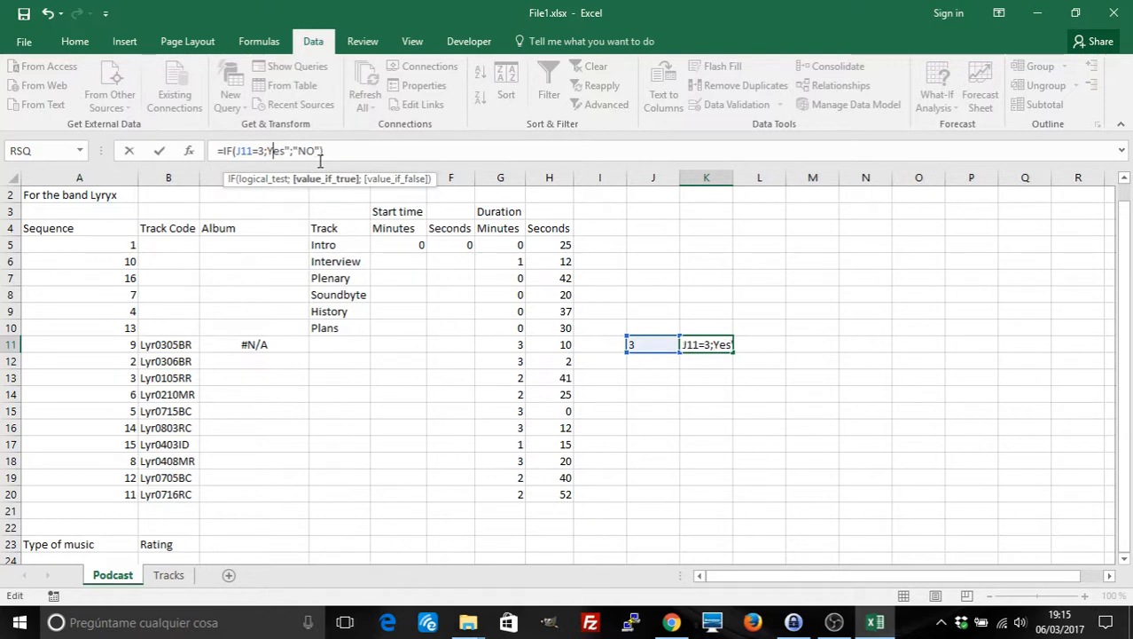
pyautogui.write('"')
pyautogui.press('Return')
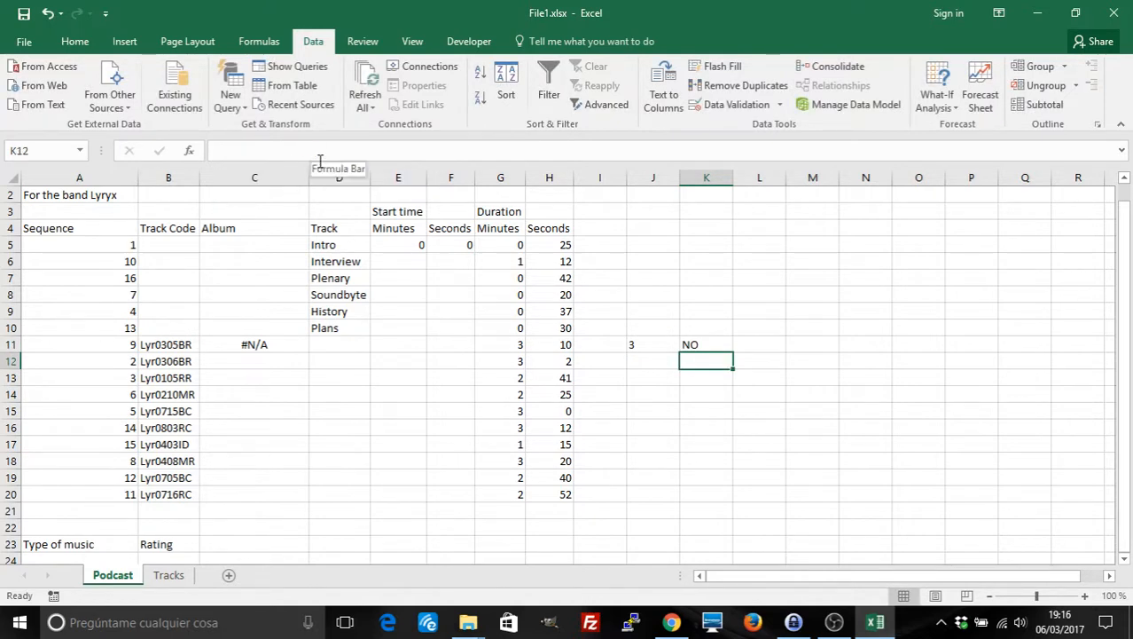
# Change the logical test in K11 to compare J11 with the text value "3".
pyautogui.press('Up')
pyautogui.press('Left')
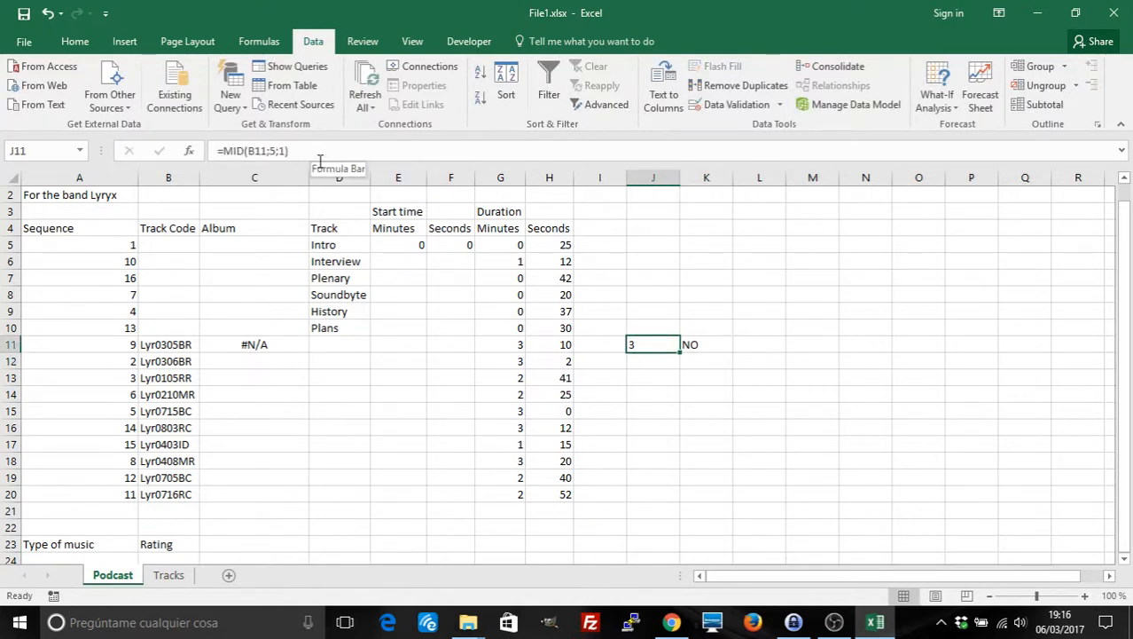
pyautogui.press('Right')
pyautogui.press('Left')
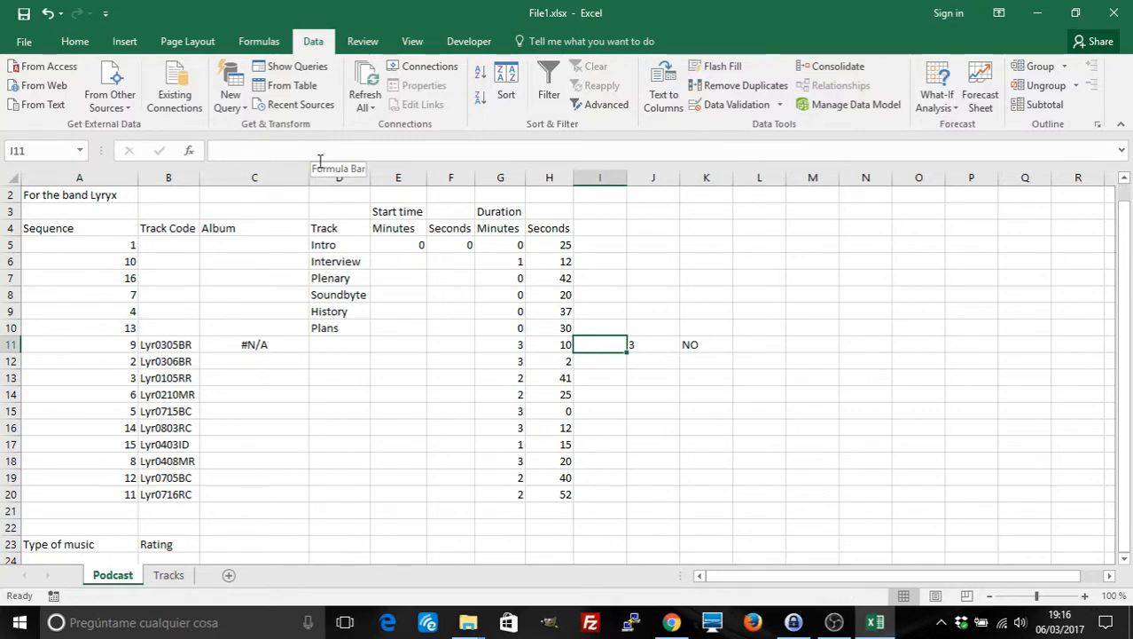
pyautogui.press('Right')
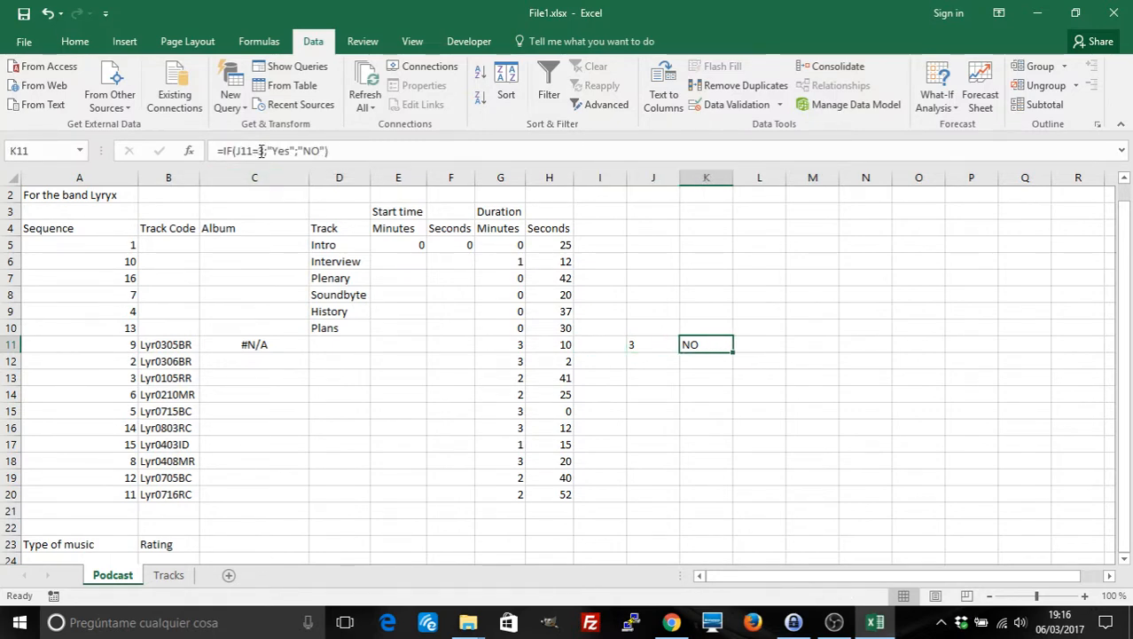
pyautogui.click(260, 151)
pyautogui.press('Right')
pyautogui.press('Right')
pyautogui.press('Return')
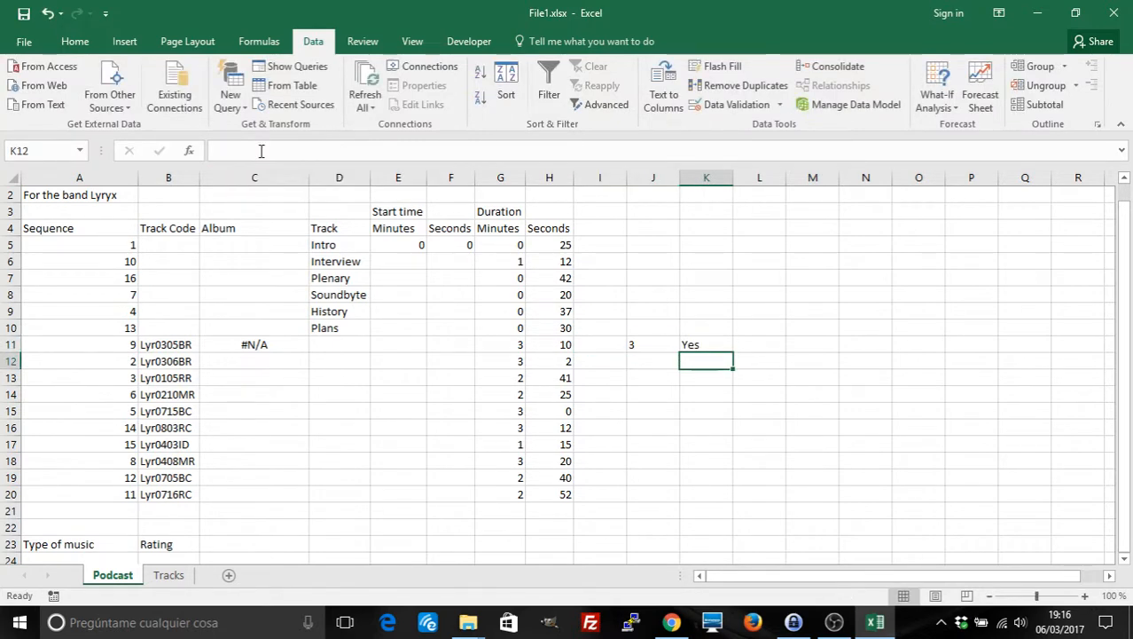
# Clear the test formulas from cells J11 and K11.
pyautogui.press('Up')
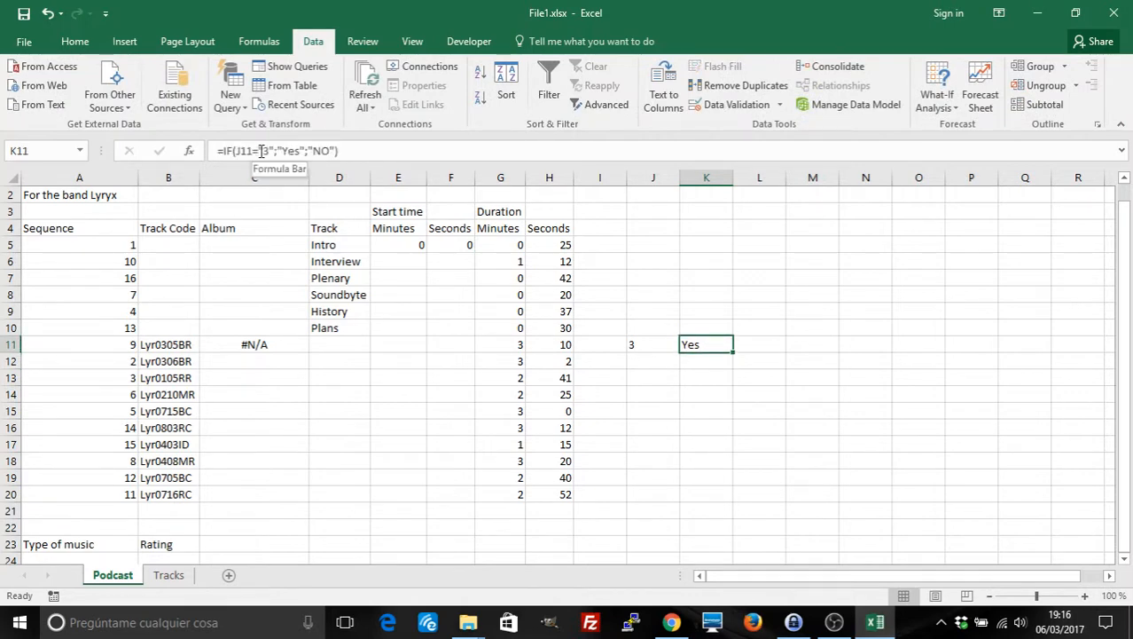
pyautogui.hotkey('shift', 'Left')
pyautogui.press('Delete')
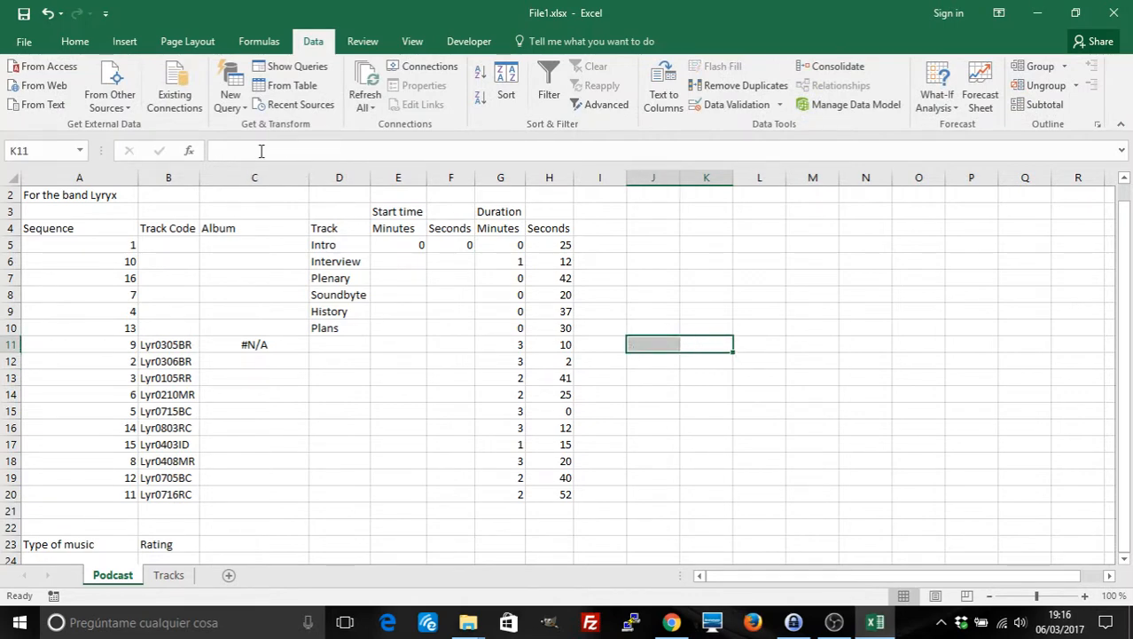
# Wrap the MID(B11;5;1) lookup value of the HLOOKUP formula in C11 in the VALUE function and enter it.
pyautogui.click(244, 343)
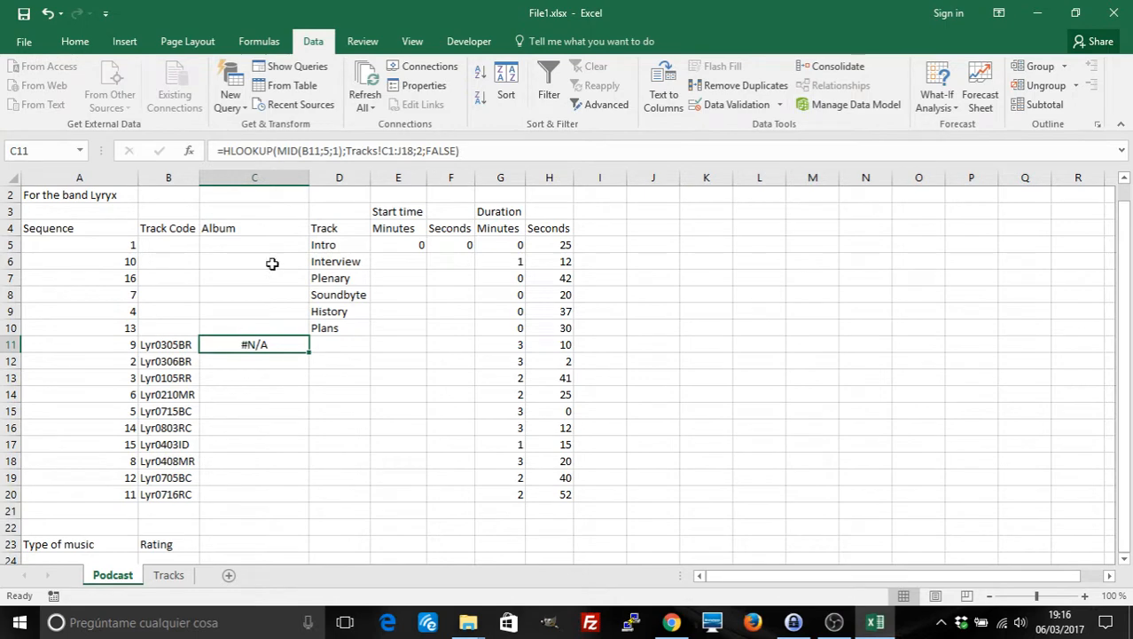
pyautogui.click(278, 150)
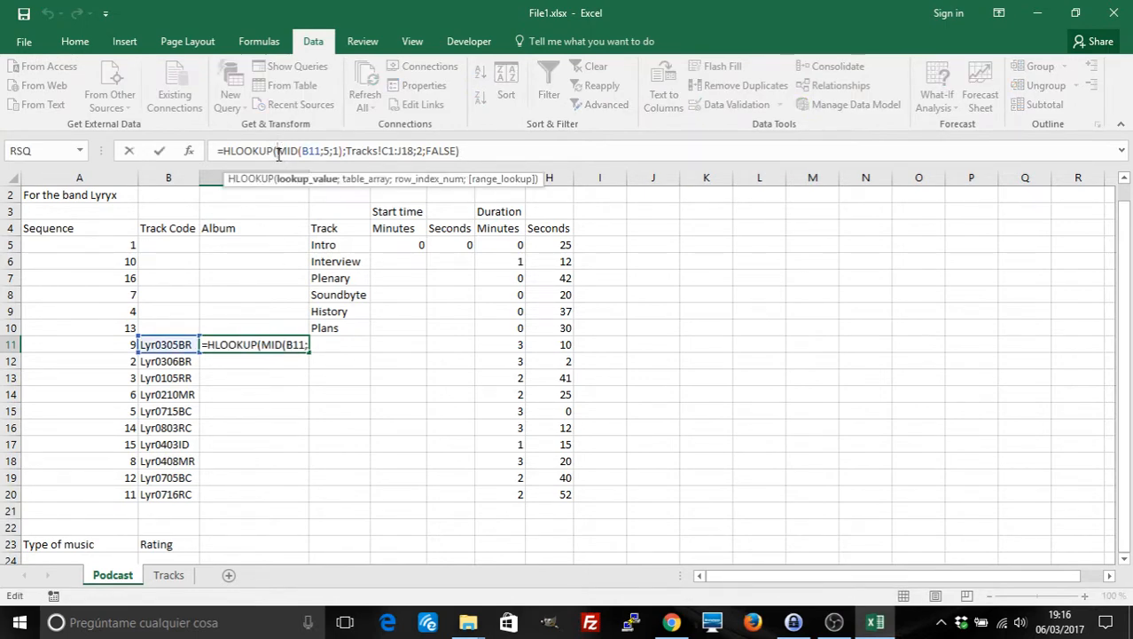
pyautogui.write('value')
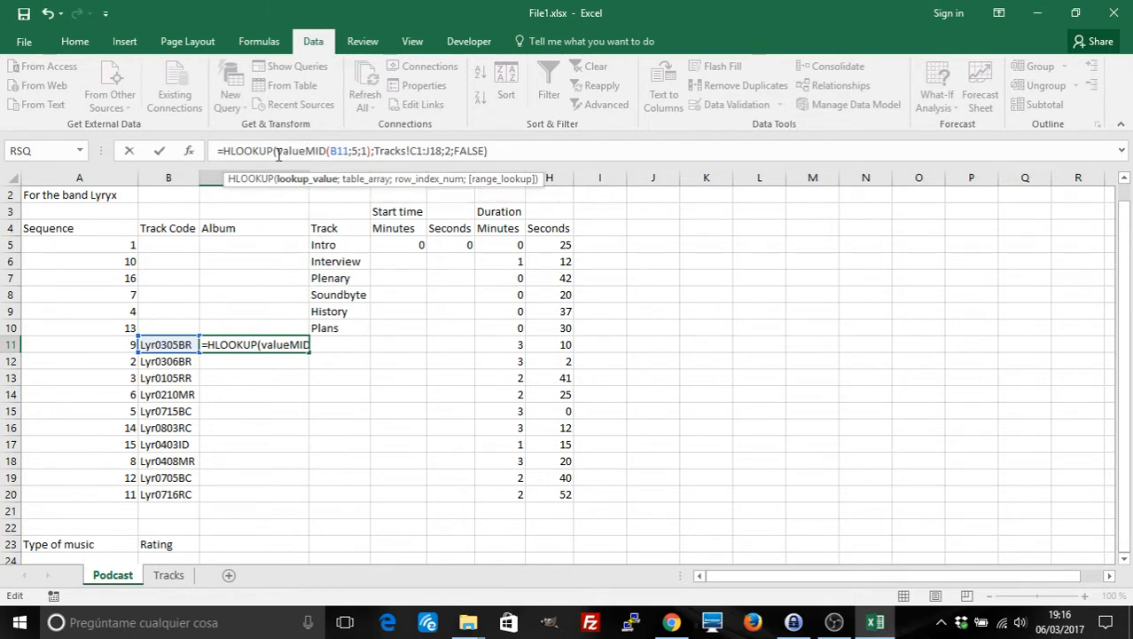
pyautogui.write('(')
pyautogui.click(372, 151)
pyautogui.write(')')
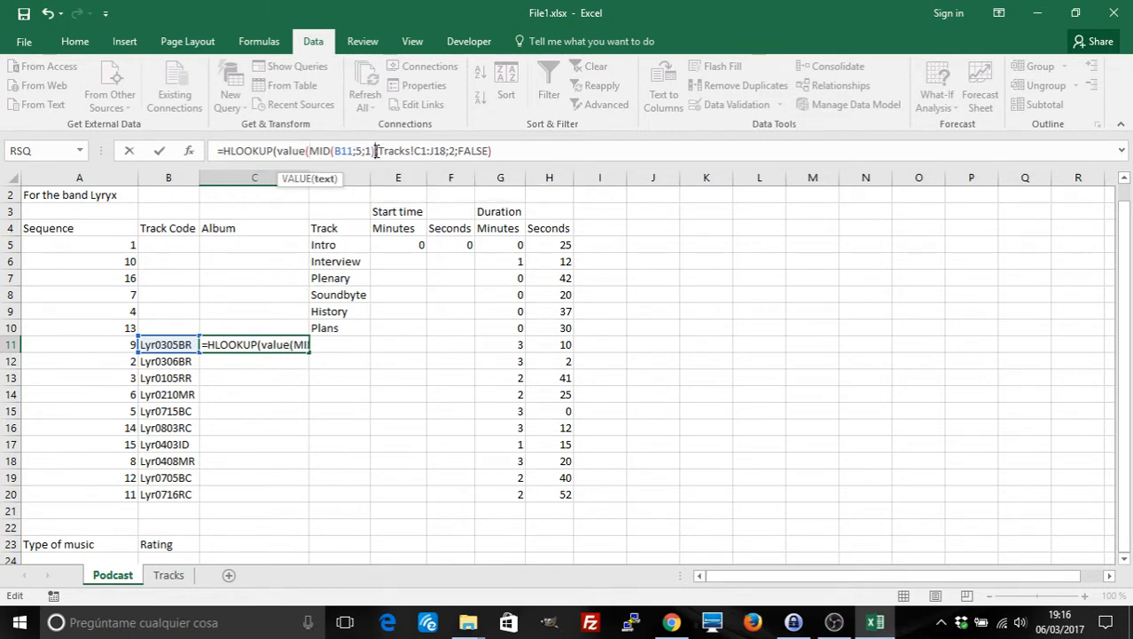
pyautogui.press('Return')
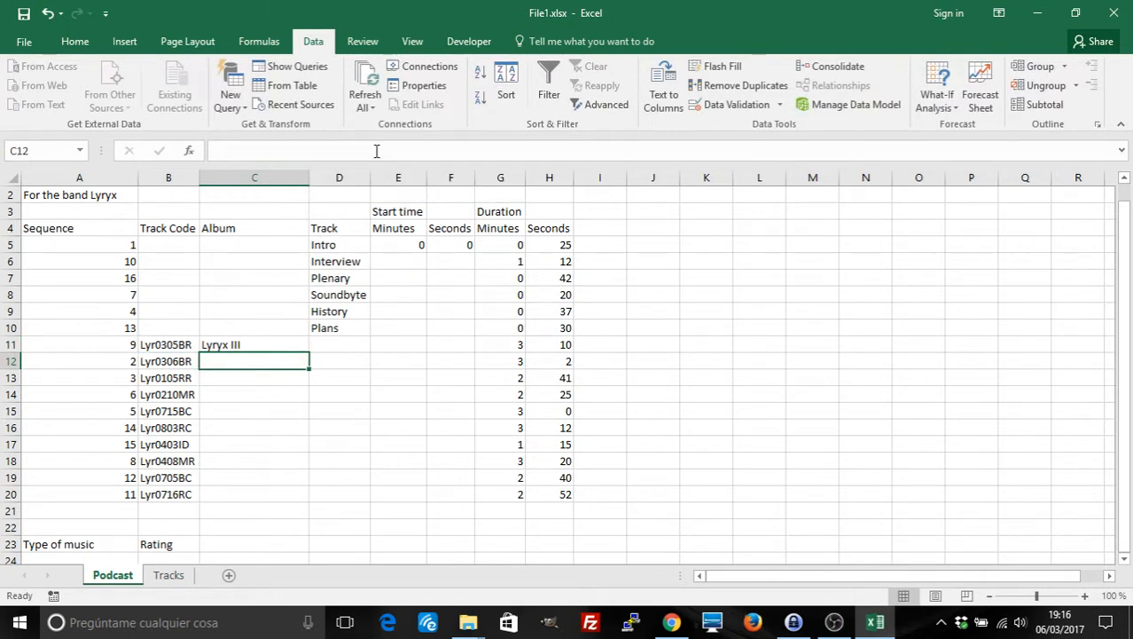
# Fill the HLOOKUP formula from C11 down to C23 and compare the table references in C11 and C12.
pyautogui.click(272, 343)
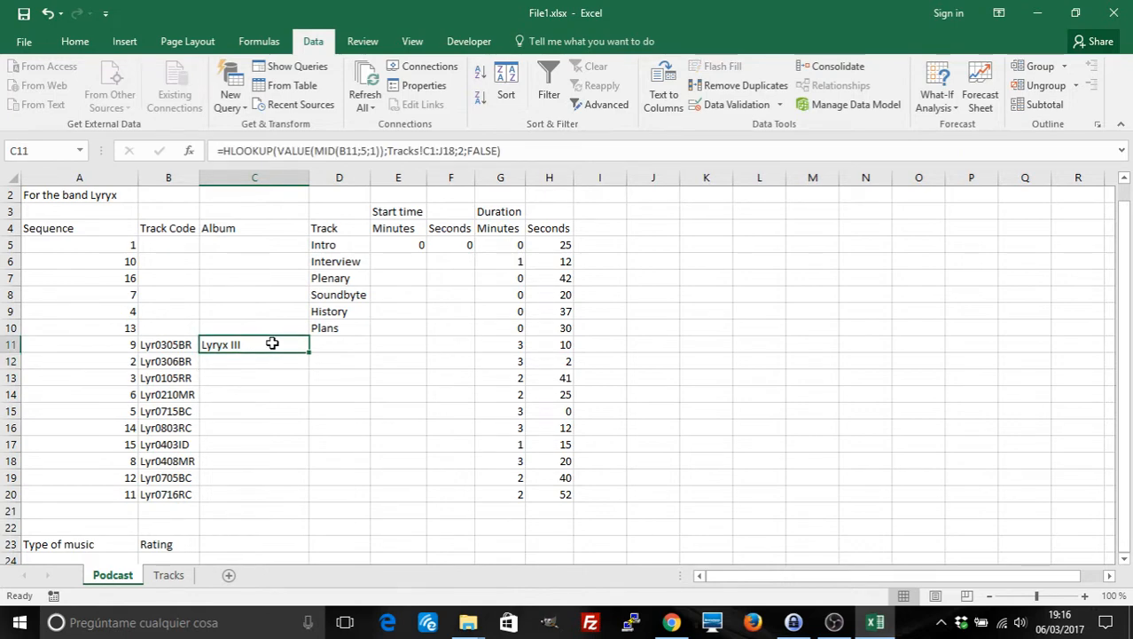
pyautogui.click(169, 575)
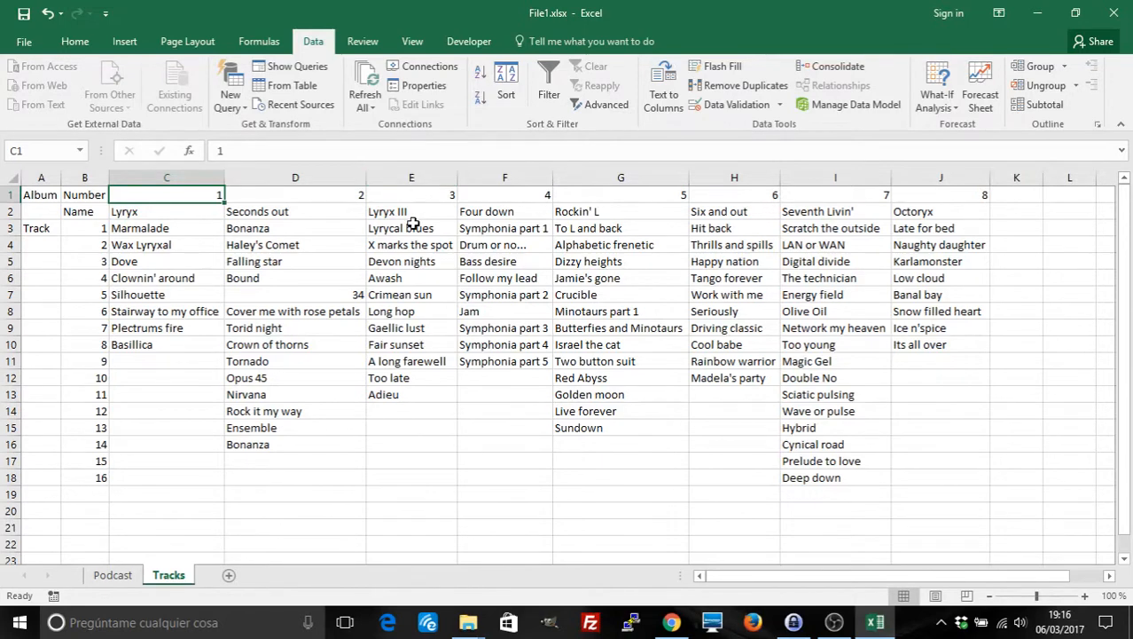
pyautogui.click(113, 575)
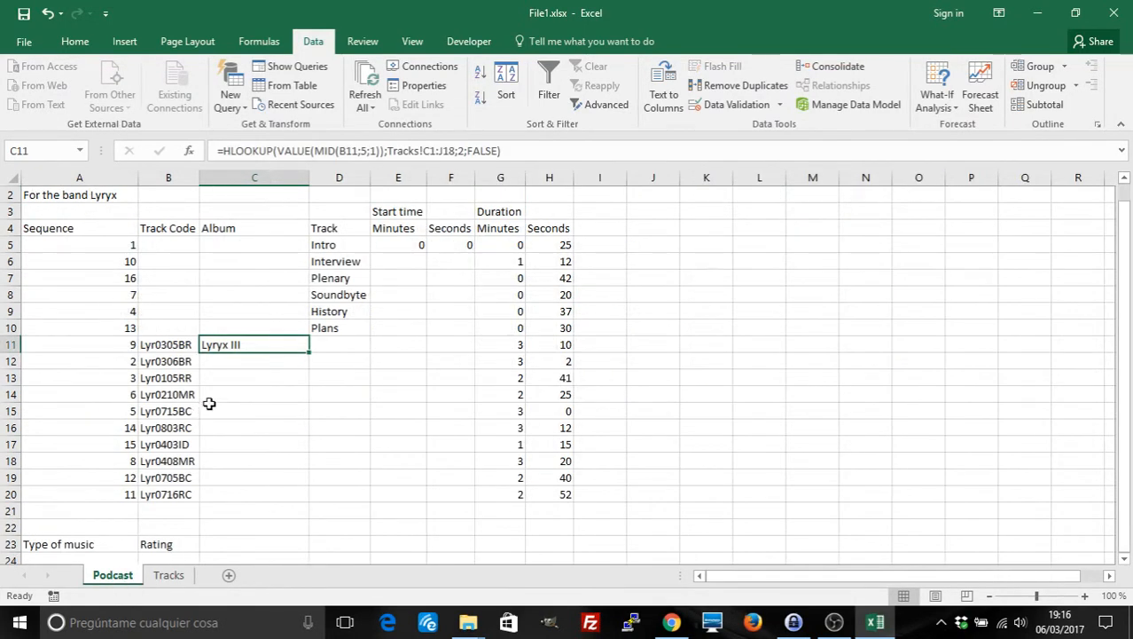
pyautogui.moveTo(311, 353); pyautogui.dragTo(310, 546)
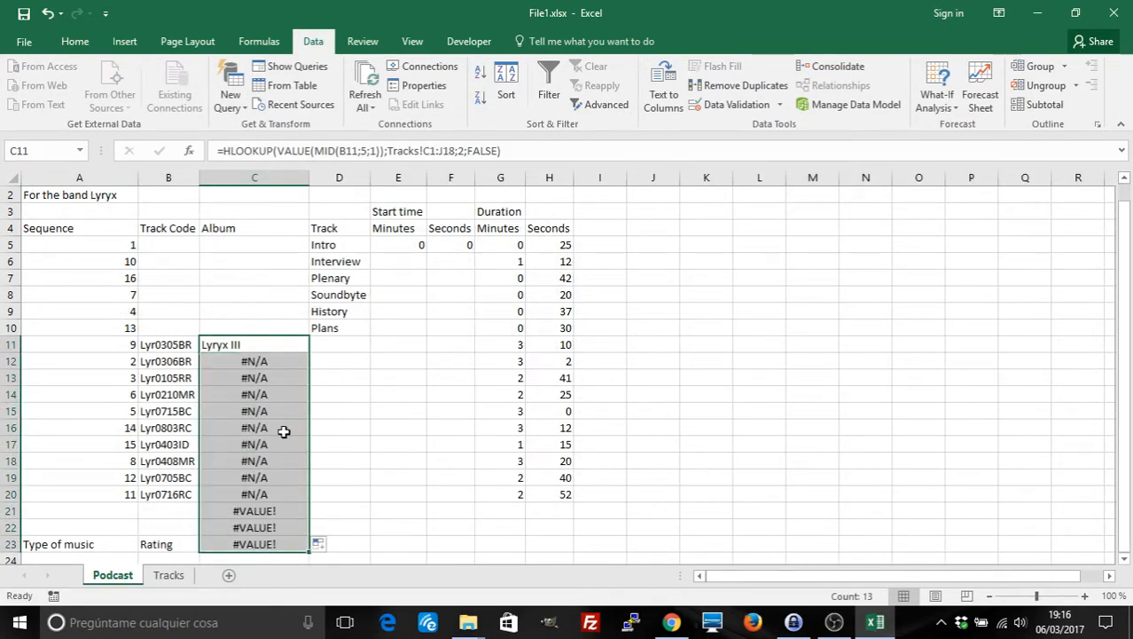
pyautogui.click(255, 365)
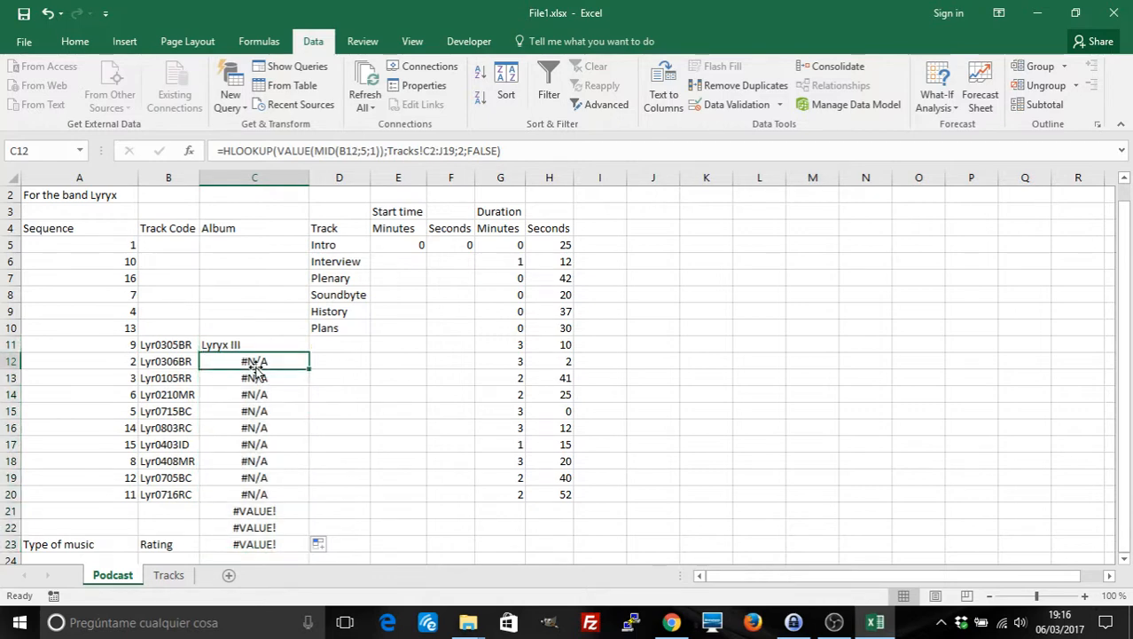
pyautogui.press('Up')
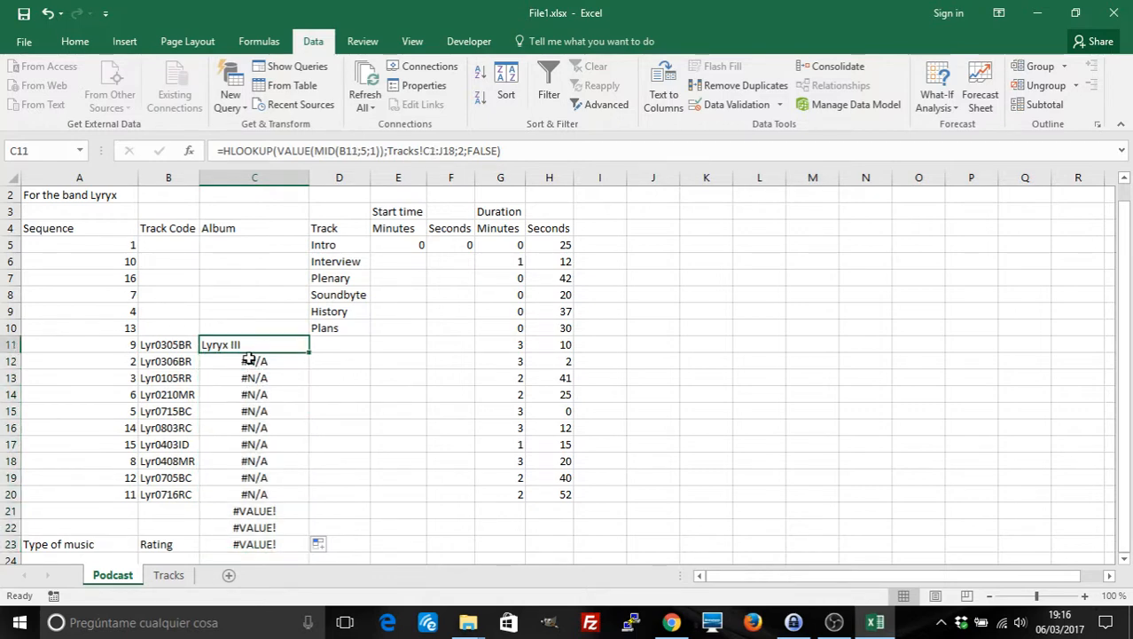
pyautogui.press('Down')
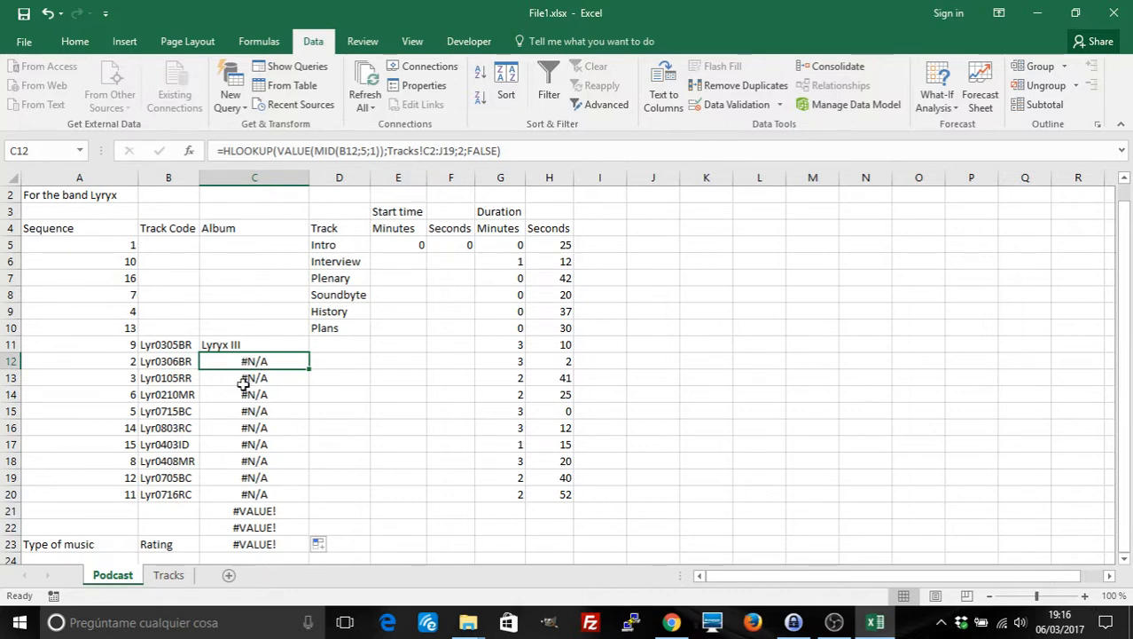
# Clear the copied formulas below C11 in the Album column and return to C11.
pyautogui.moveTo(244, 363)
pyautogui.mouseDown()
pyautogui.moveTo(244, 559)
pyautogui.moveTo(243, 384)
pyautogui.mouseUp()
pyautogui.press('Delete')
pyautogui.press('Up')
pyautogui.press('Up')
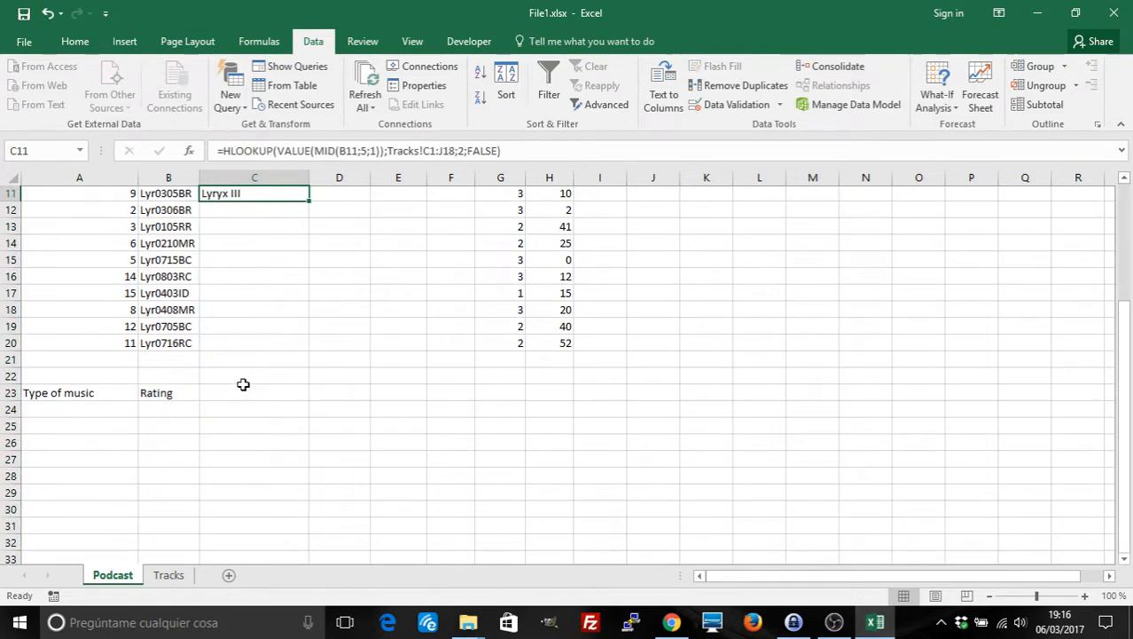
pyautogui.press('Up')
pyautogui.press('Up')
pyautogui.press('Up')
pyautogui.press('Down')
pyautogui.press('Down')
pyautogui.press('Down')
pyautogui.press('Down')
pyautogui.press('Down')
pyautogui.press('Up')
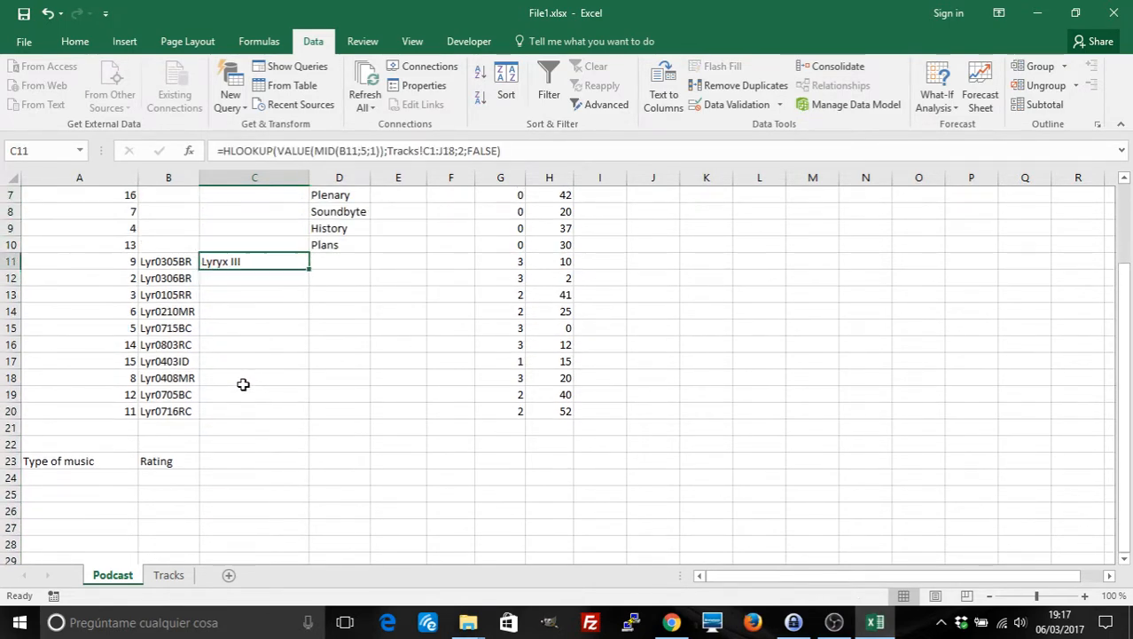
# Make the table range in the C11 HLOOKUP formula absolute as Tracks!$C$1:$J$18 and enter it.
pyautogui.click(426, 150)
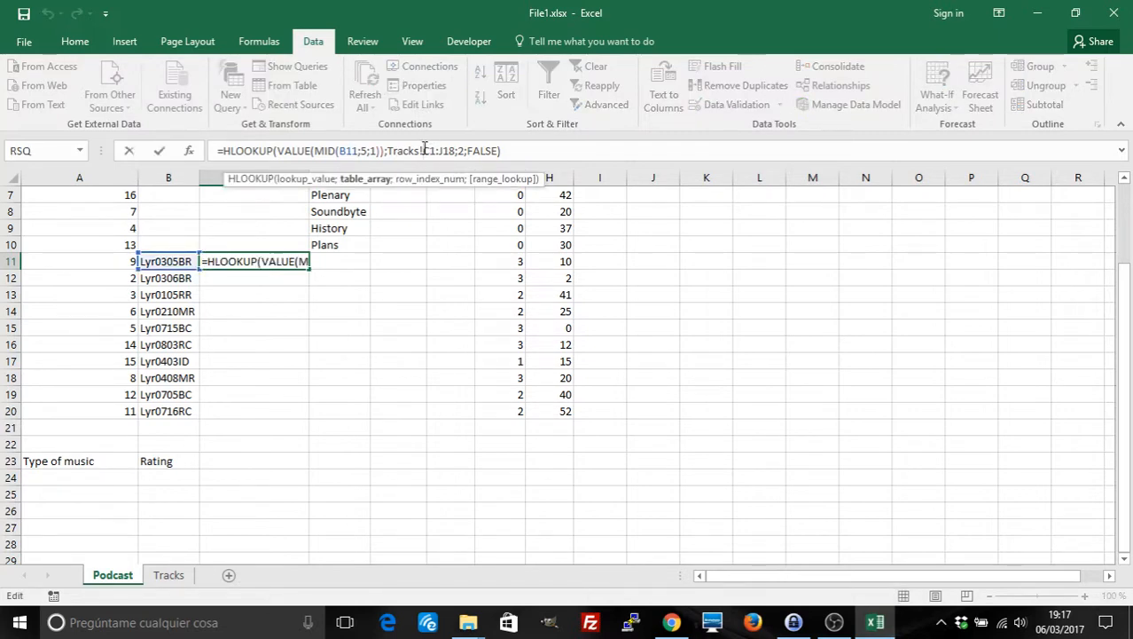
pyautogui.click(425, 149)
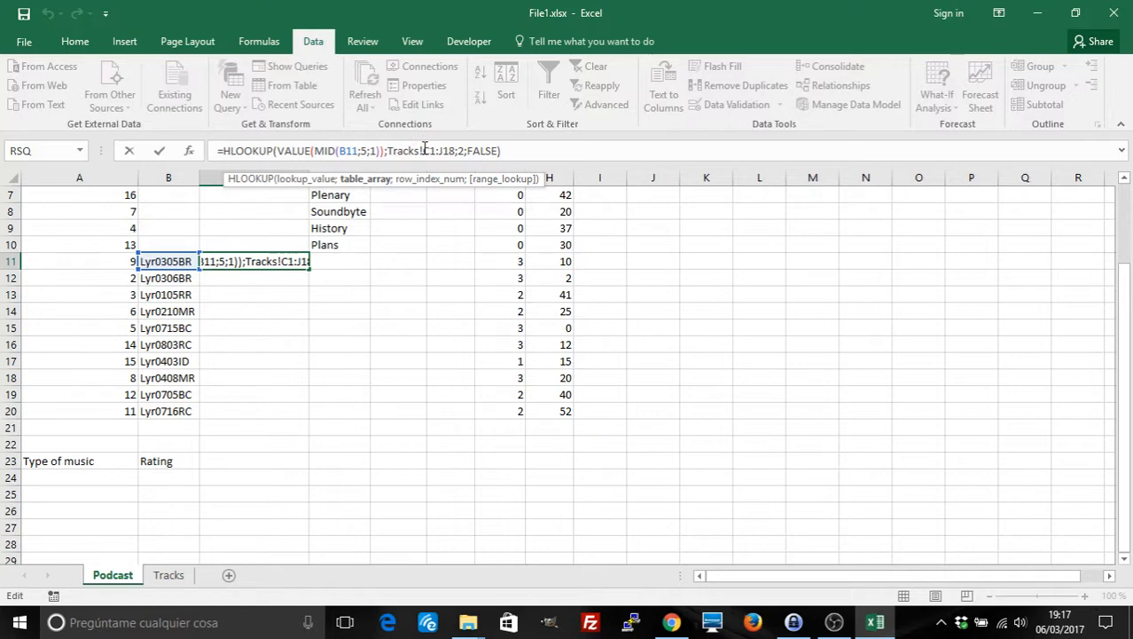
pyautogui.press('F4')
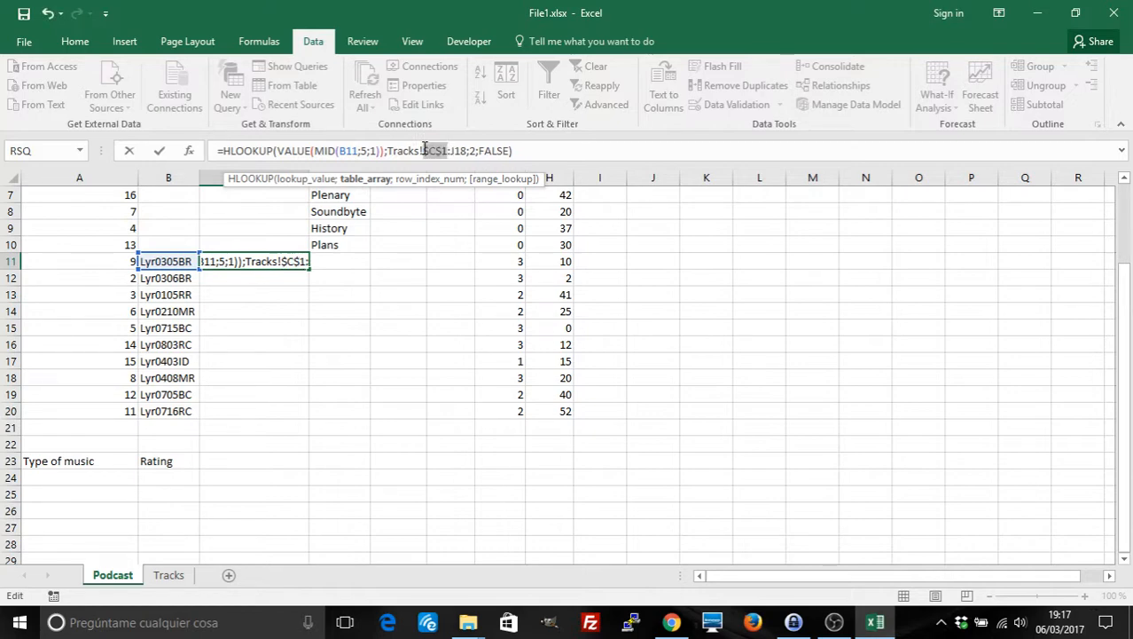
pyautogui.press('Right')
pyautogui.press('Right')
pyautogui.press('F4')
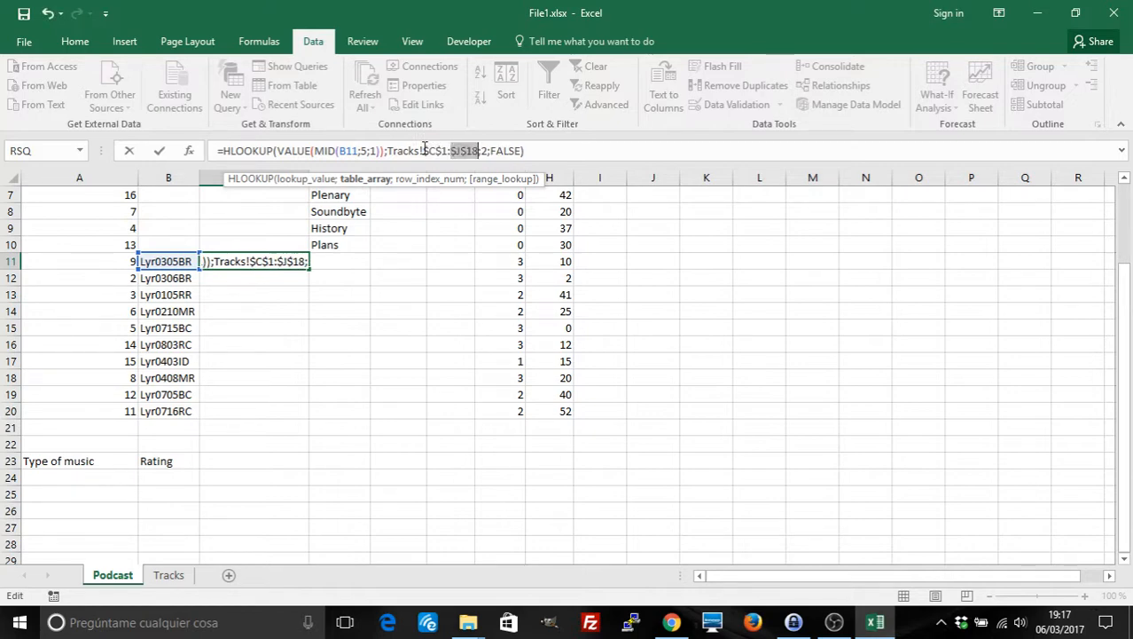
pyautogui.press('Right')
pyautogui.press('Right')
pyautogui.press('Left')
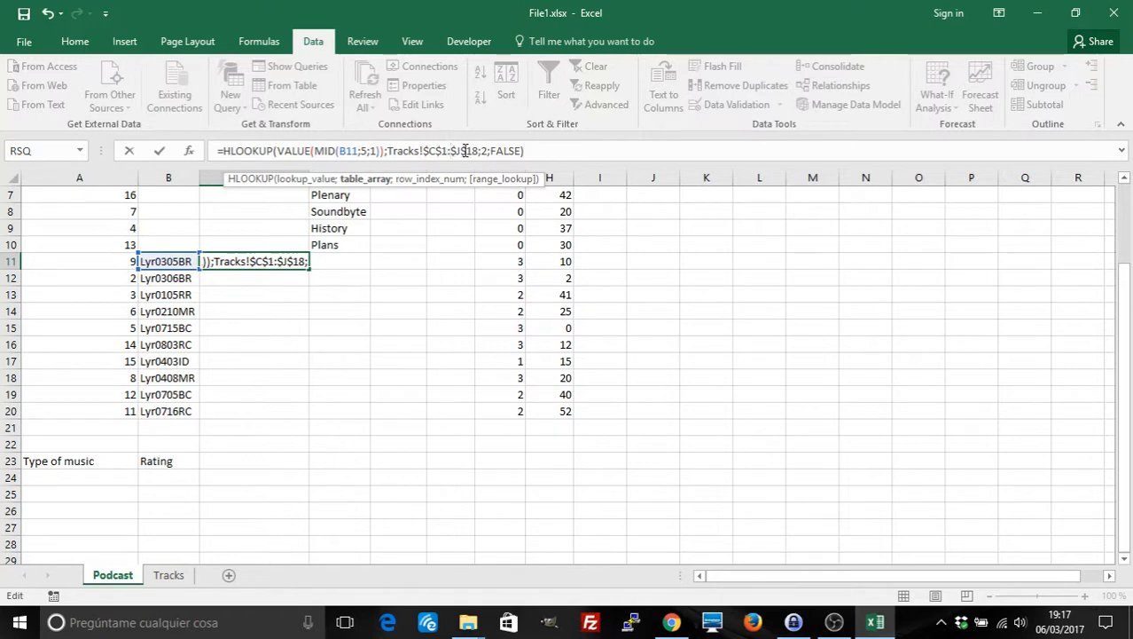
pyautogui.click(535, 149)
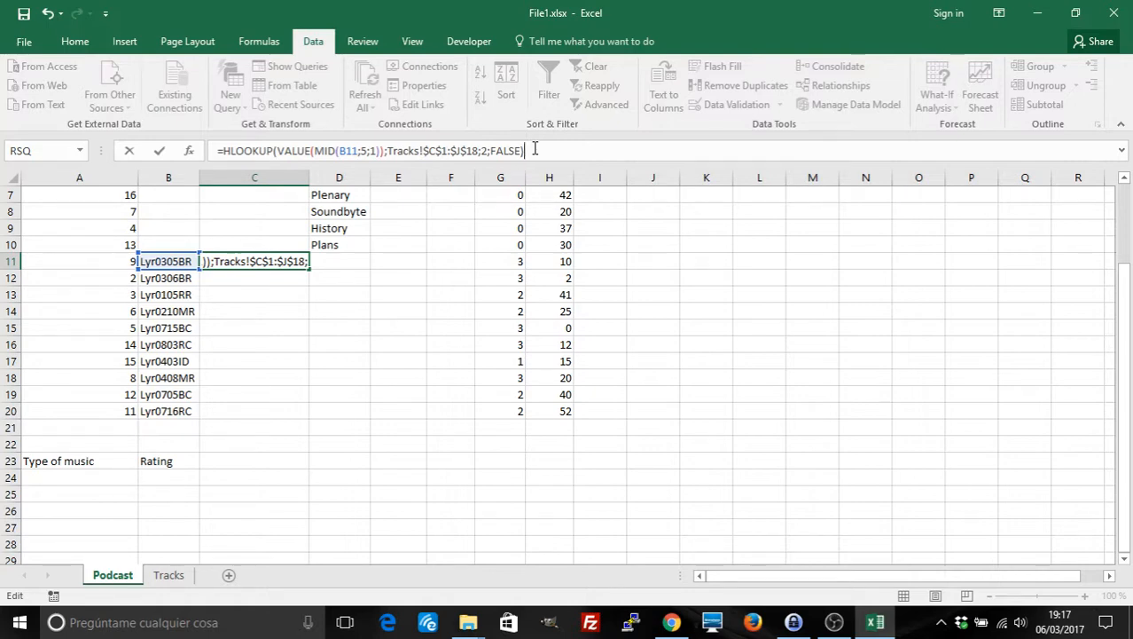
pyautogui.press('Return')
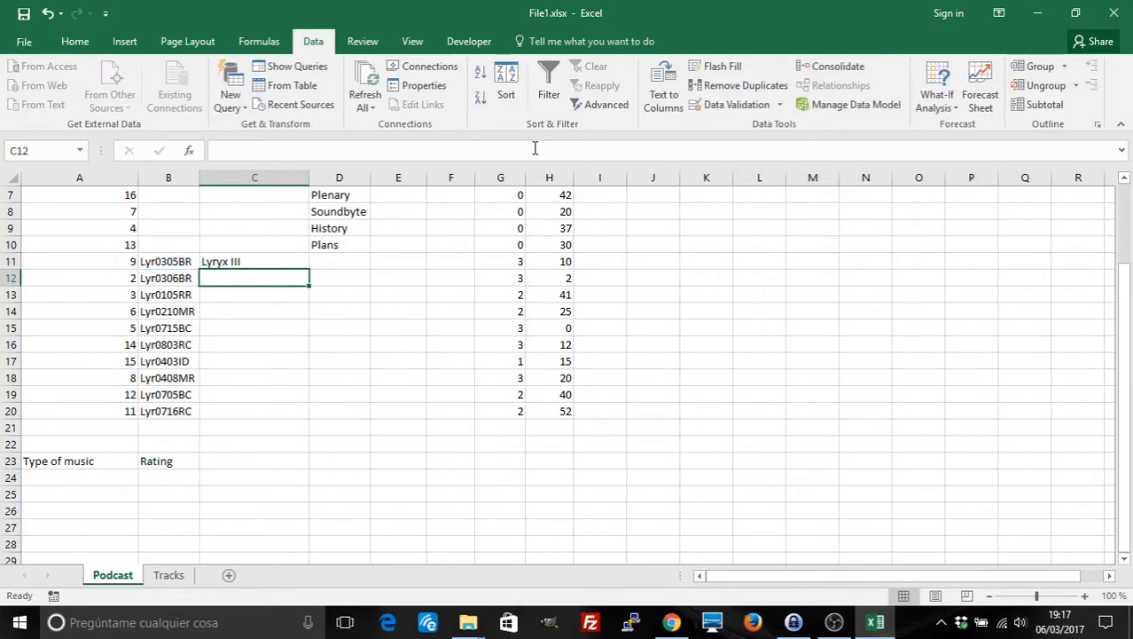
# Fill the C11 formula down the Album column, clear the surplus formulas in C21:C23, and check the copies in C20 and C19.
pyautogui.click(282, 261)
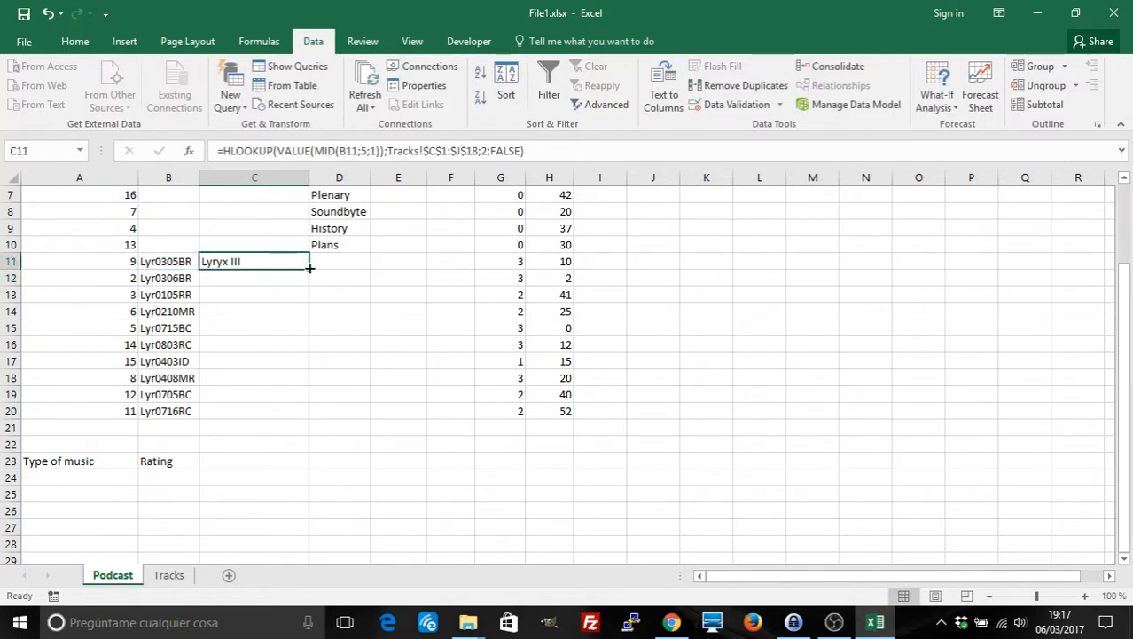
pyautogui.doubleClick(310, 267)
pyautogui.click(250, 429)
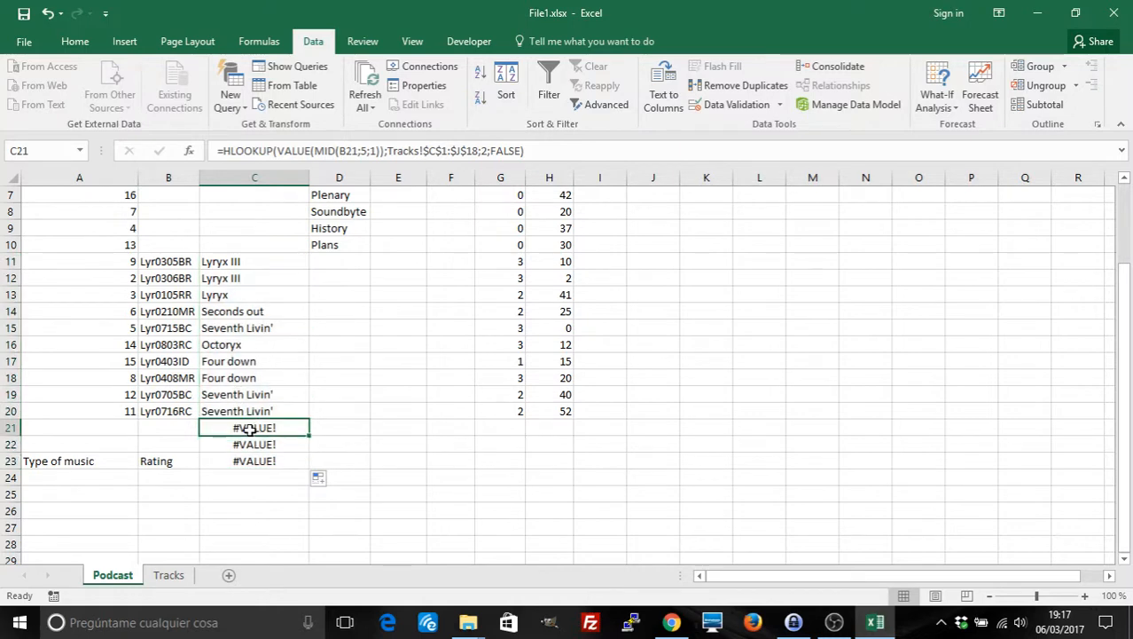
pyautogui.moveTo(250, 429); pyautogui.dragTo(250, 461)
pyautogui.press('Delete')
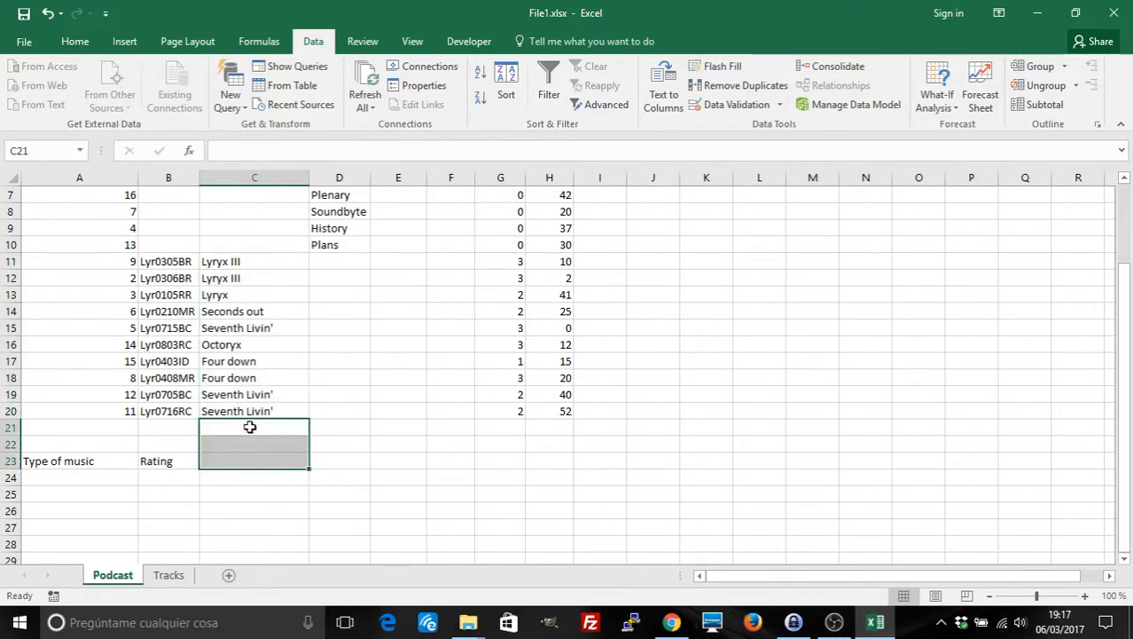
pyautogui.click(249, 410)
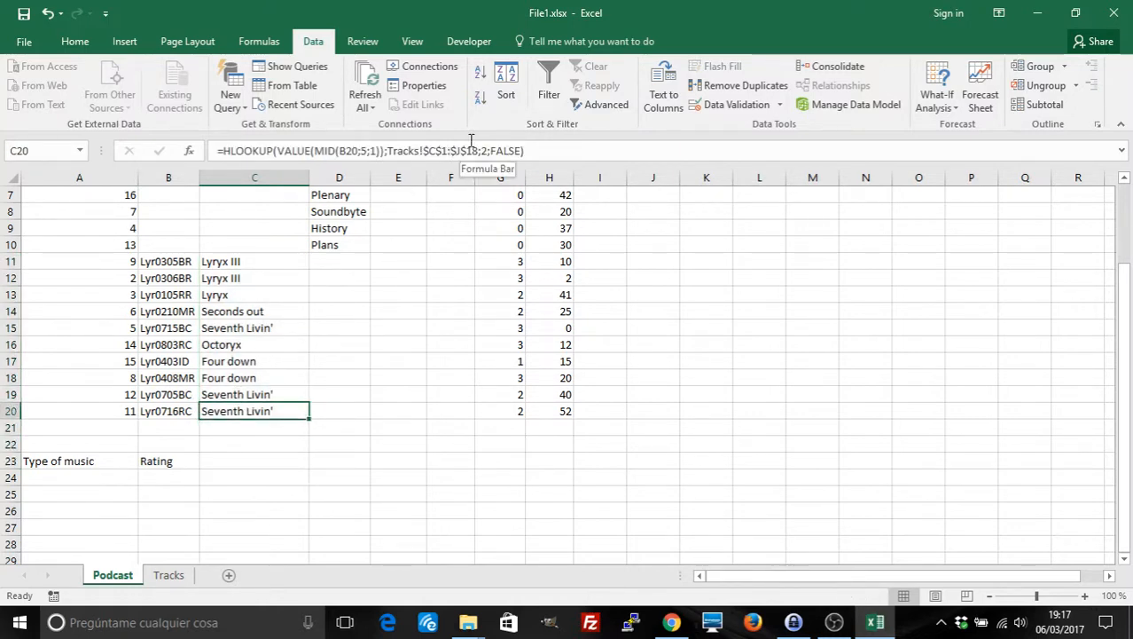
pyautogui.click(263, 394)
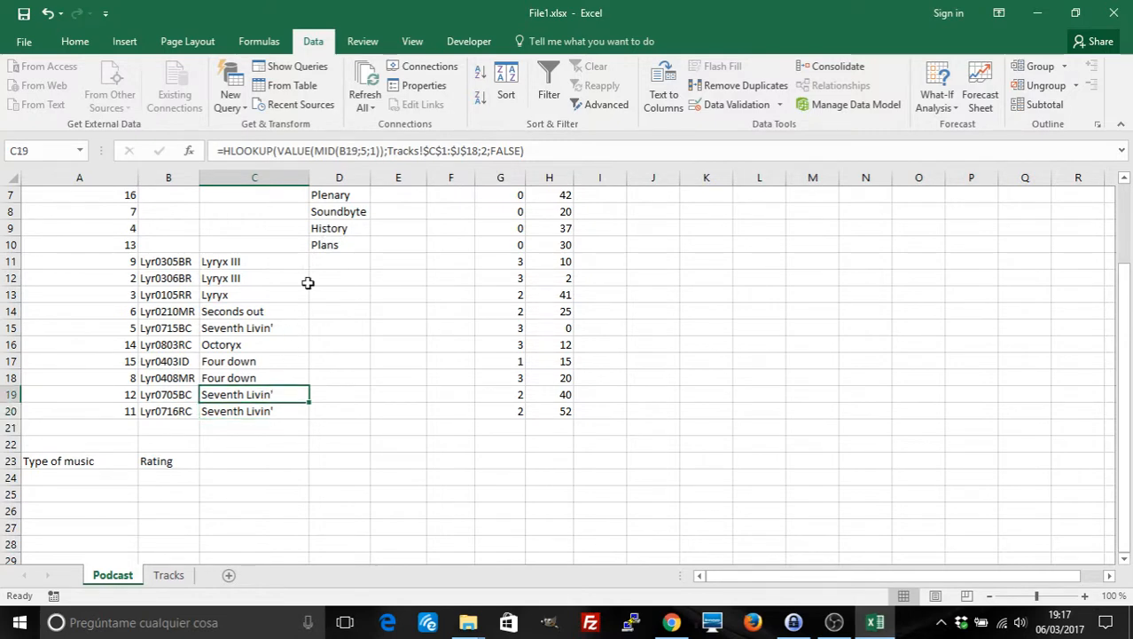
# Check the track numbers on the Tracks sheet and begin a VLOOKUP formula in D11 of the Podcast sheet.
pyautogui.click(338, 391)
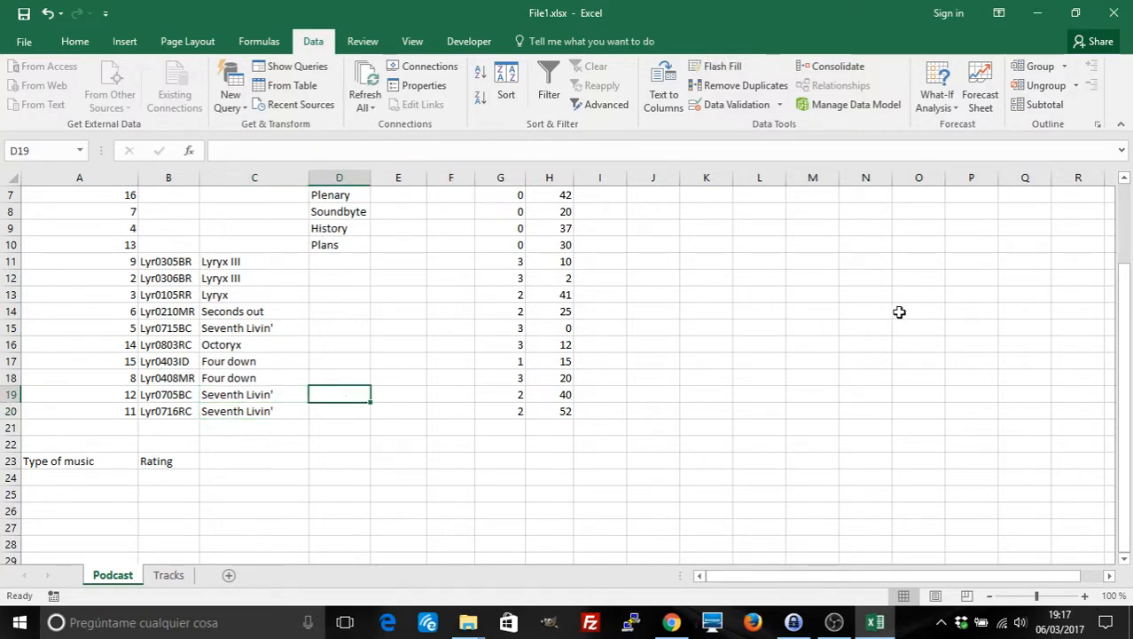
pyautogui.moveTo(1124, 317); pyautogui.dragTo(1127, 257)
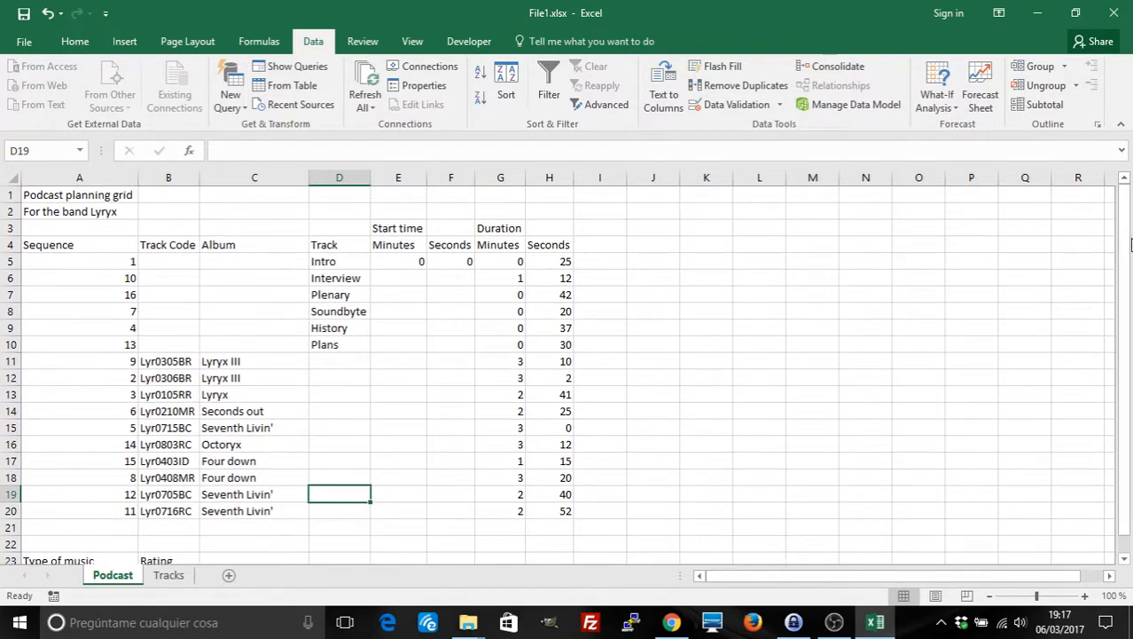
pyautogui.click(328, 362)
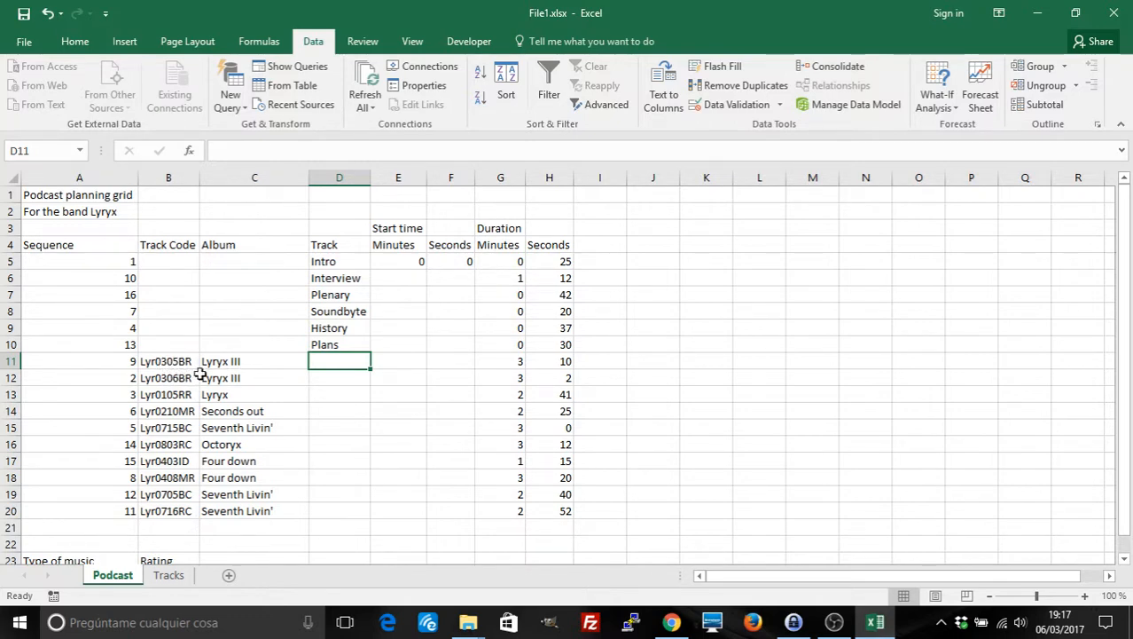
pyautogui.click(181, 576)
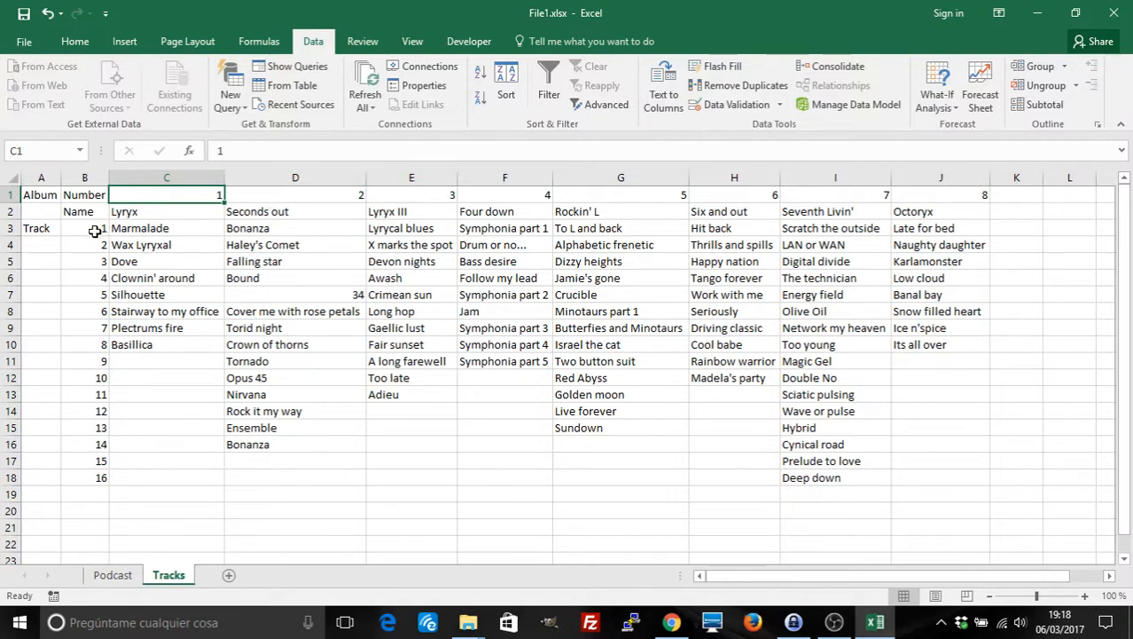
pyautogui.click(118, 579)
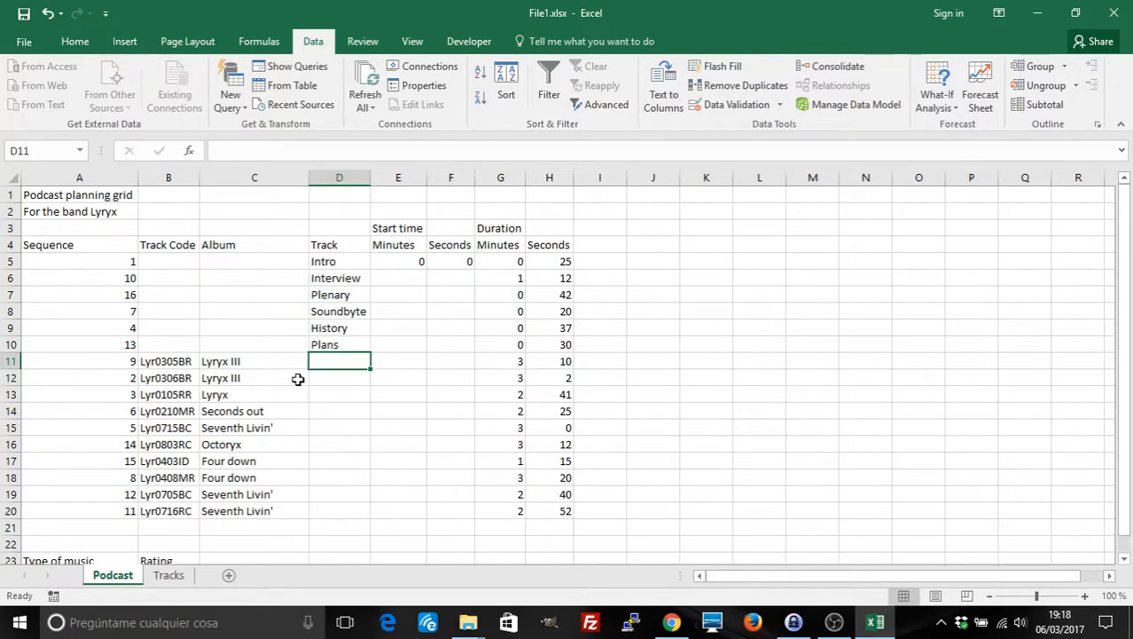
pyautogui.write('=c')
pyautogui.press('BackSpace')
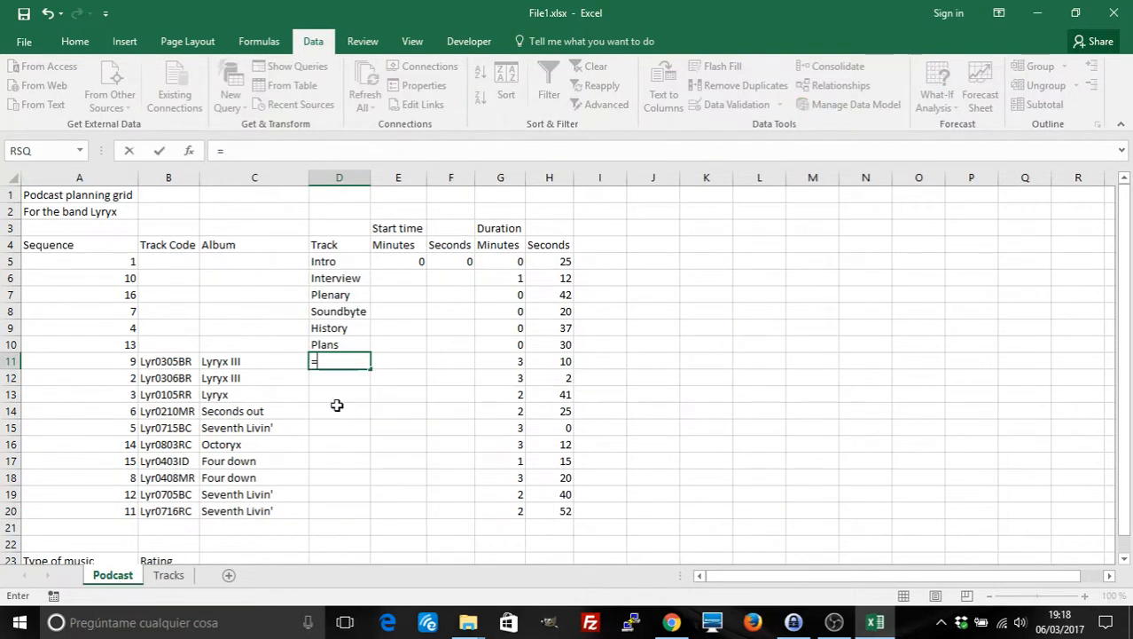
pyautogui.write('vl')
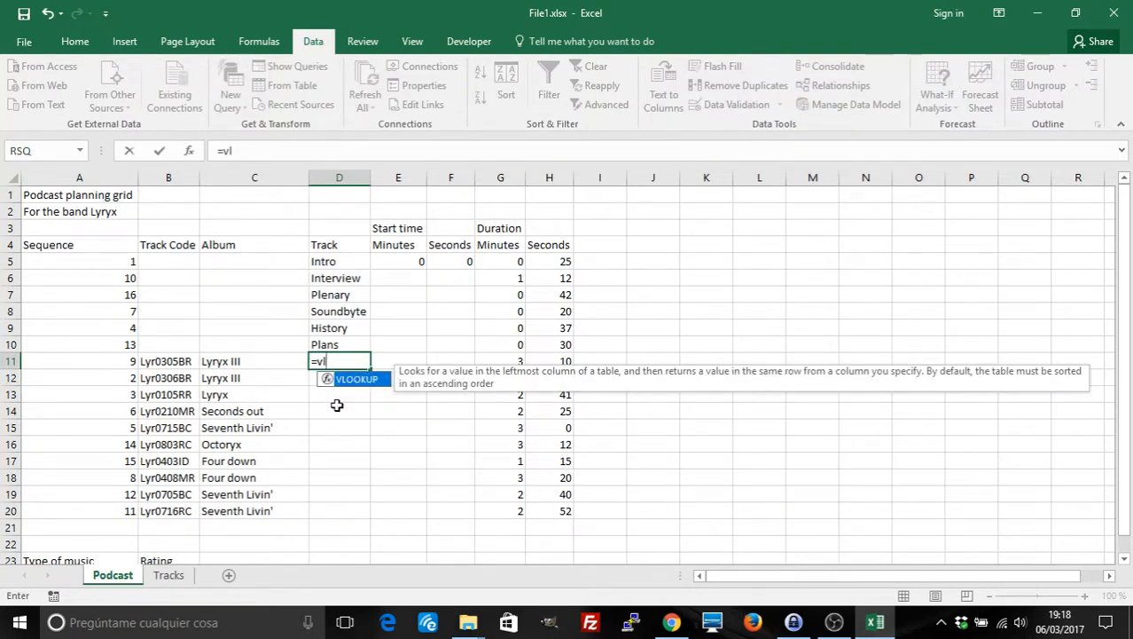
pyautogui.doubleClick(359, 381)
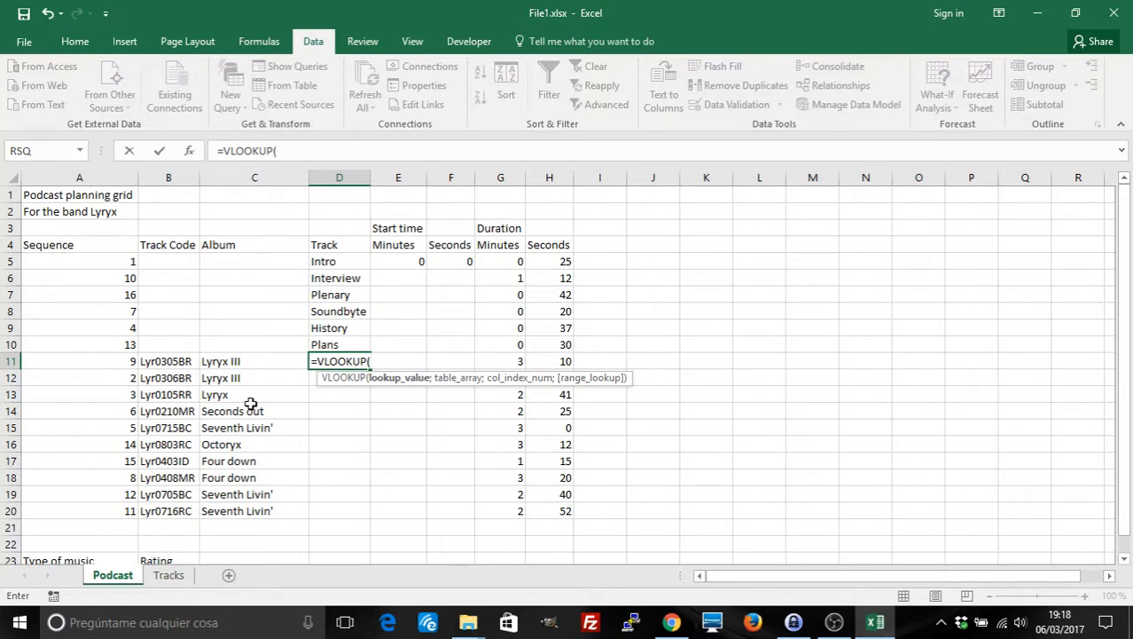
# Enter VALUE(MID(B11;6;2)) as the lookup value of the VLOOKUP formula in D11.
pyautogui.write('value(')
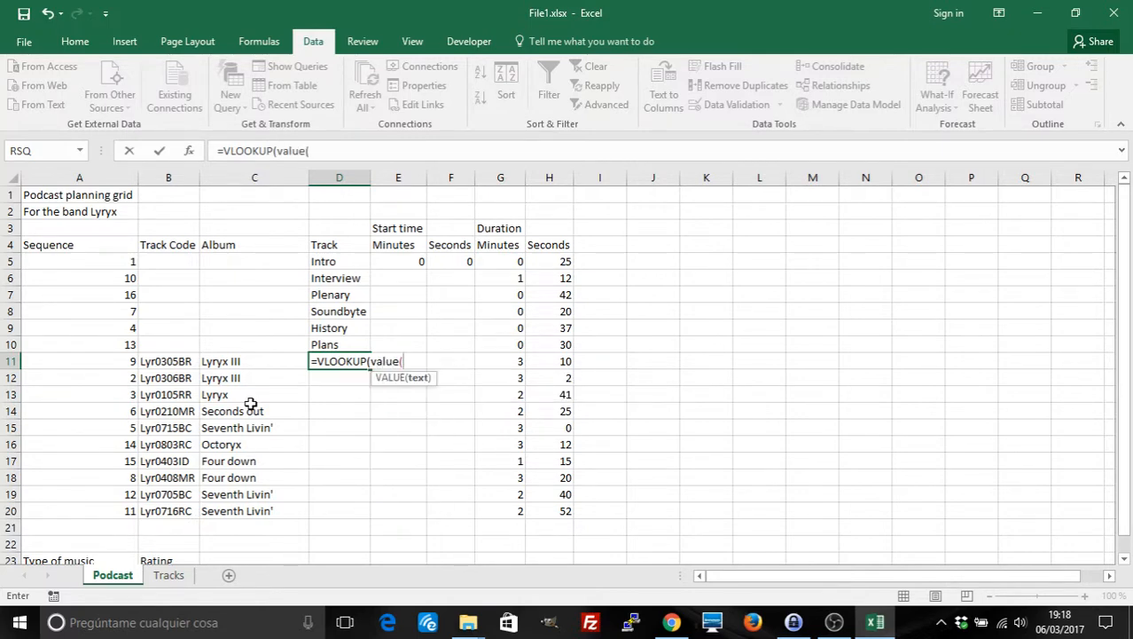
pyautogui.write('mid')
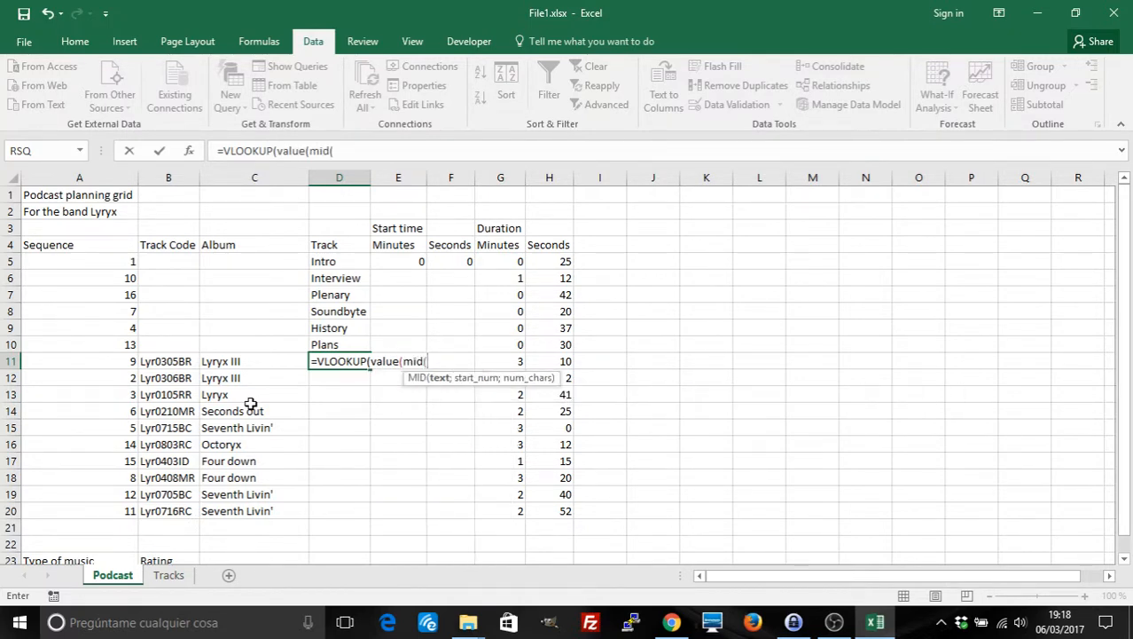
pyautogui.write('(')
pyautogui.click(175, 365)
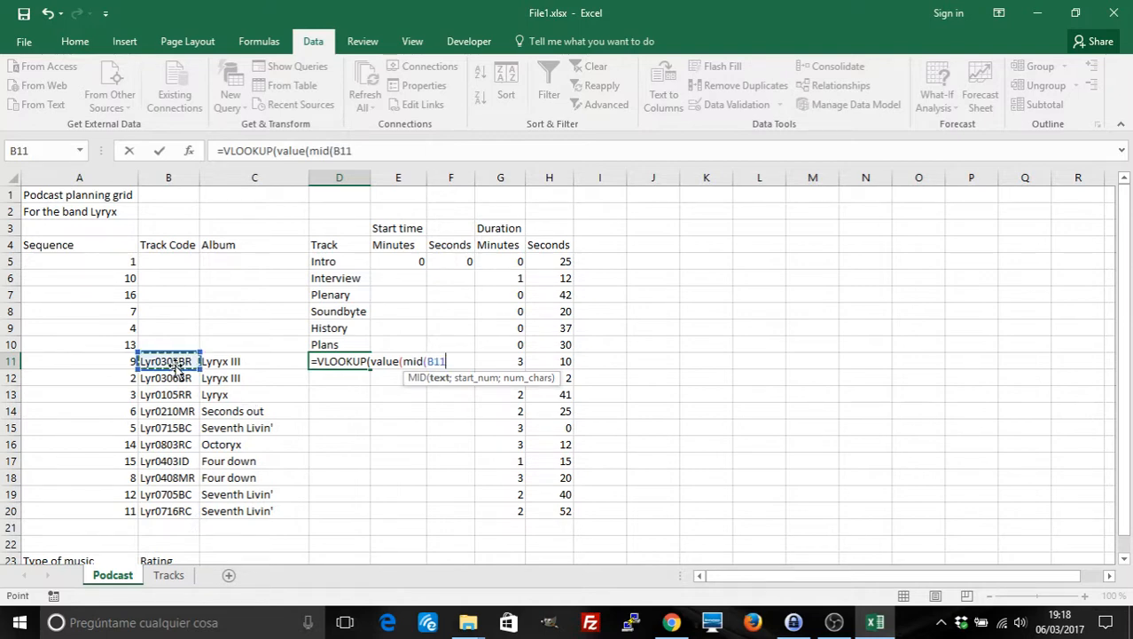
pyautogui.write(';')
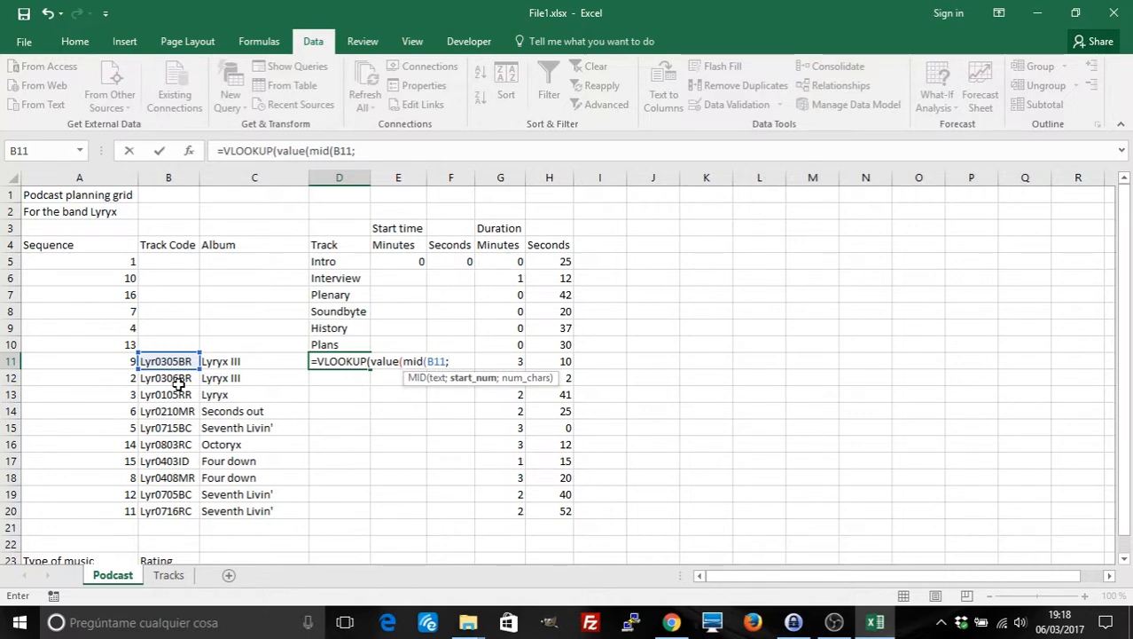
pyautogui.write('6;2')
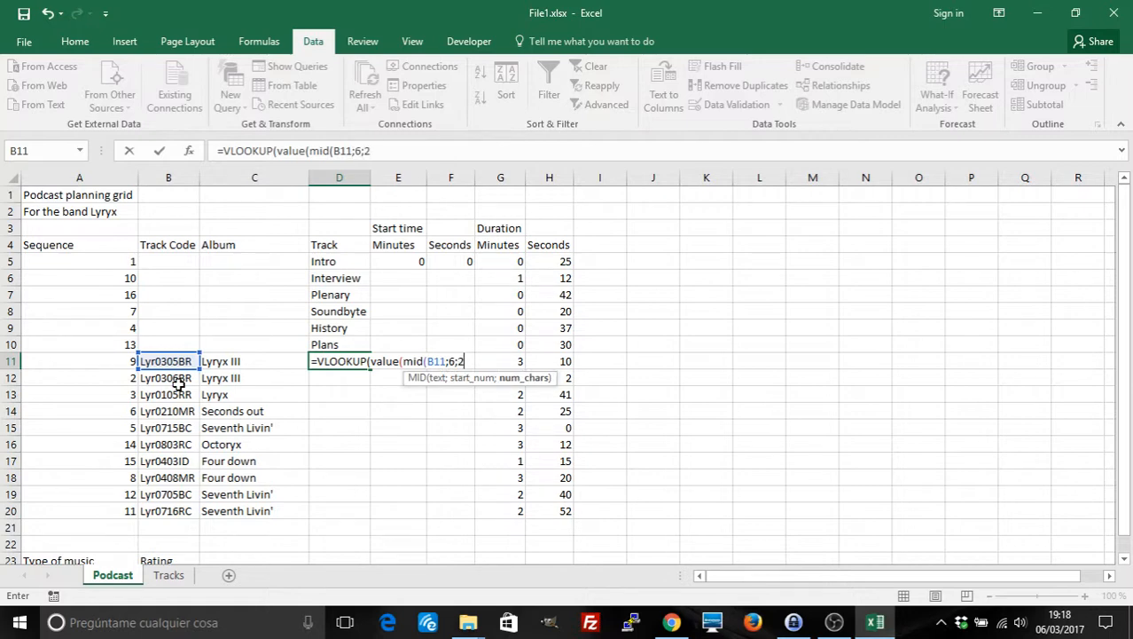
pyautogui.write(');')
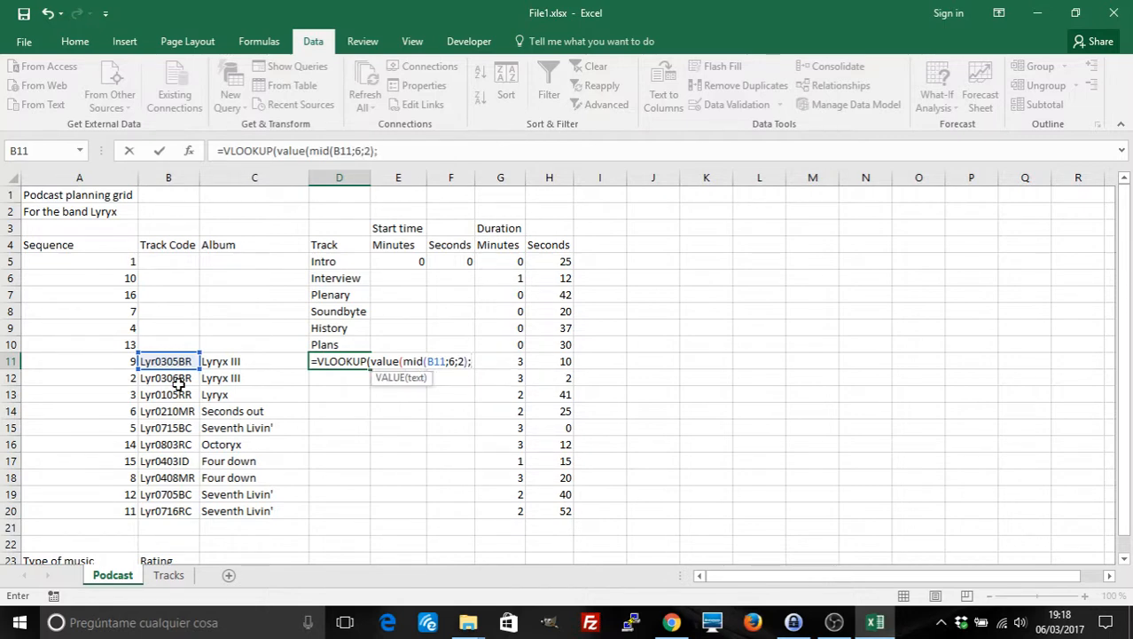
pyautogui.press('BackSpace')
pyautogui.write(');')
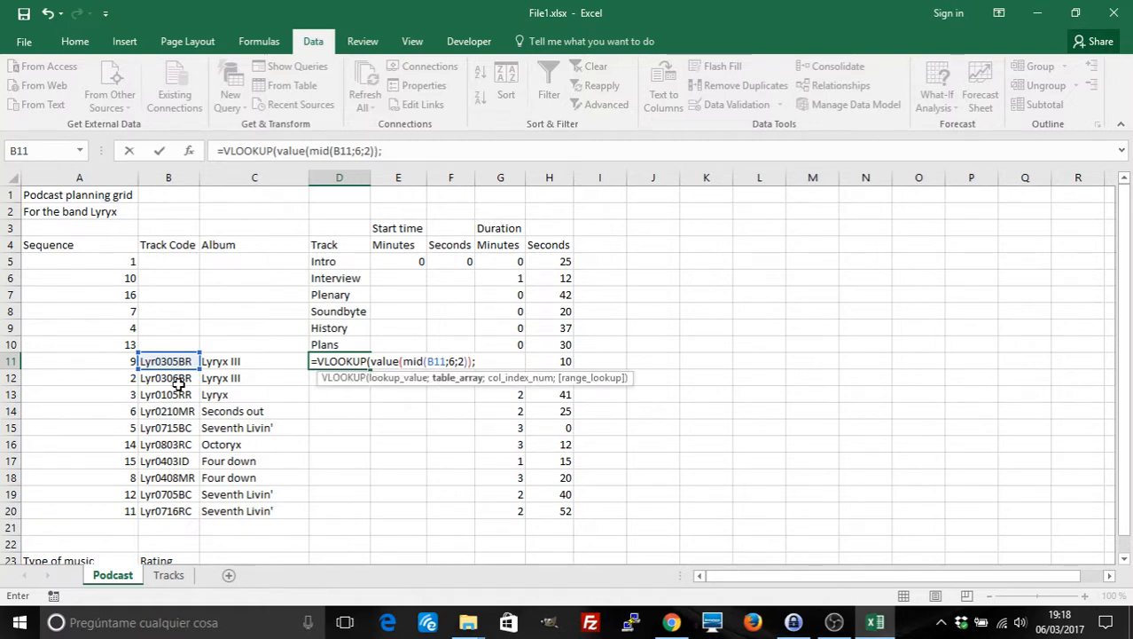
# Complete the D11 VLOOKUP with the table range Tracks!B3:J18 and column index 4, and enter the formula.
pyautogui.click(168, 577)
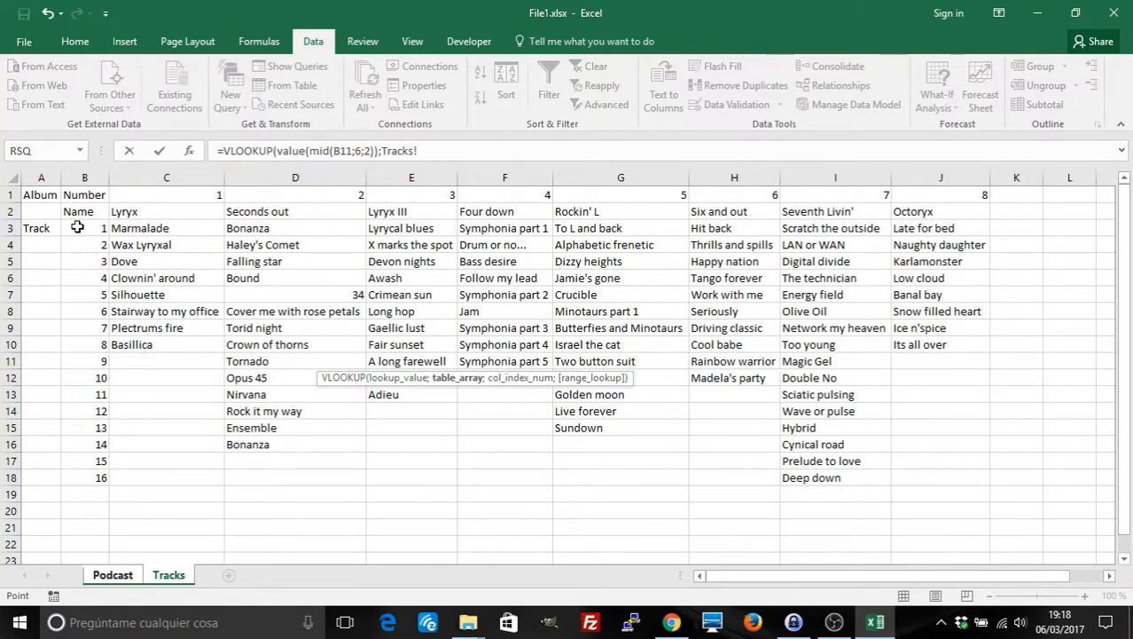
pyautogui.moveTo(77, 228); pyautogui.dragTo(909, 477)
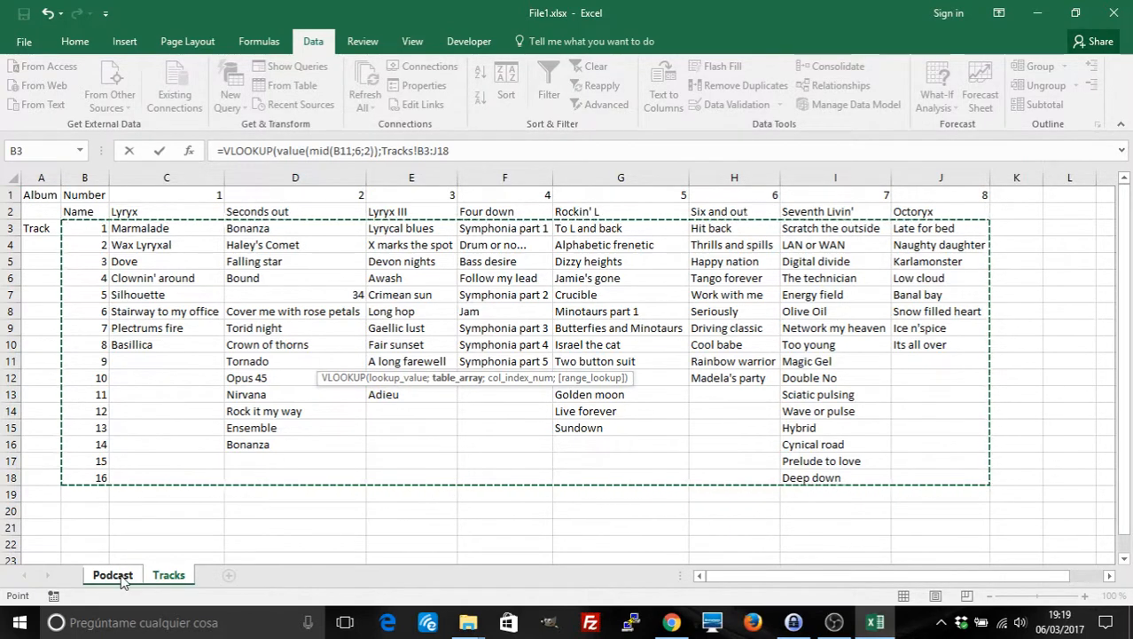
pyautogui.write(';4')
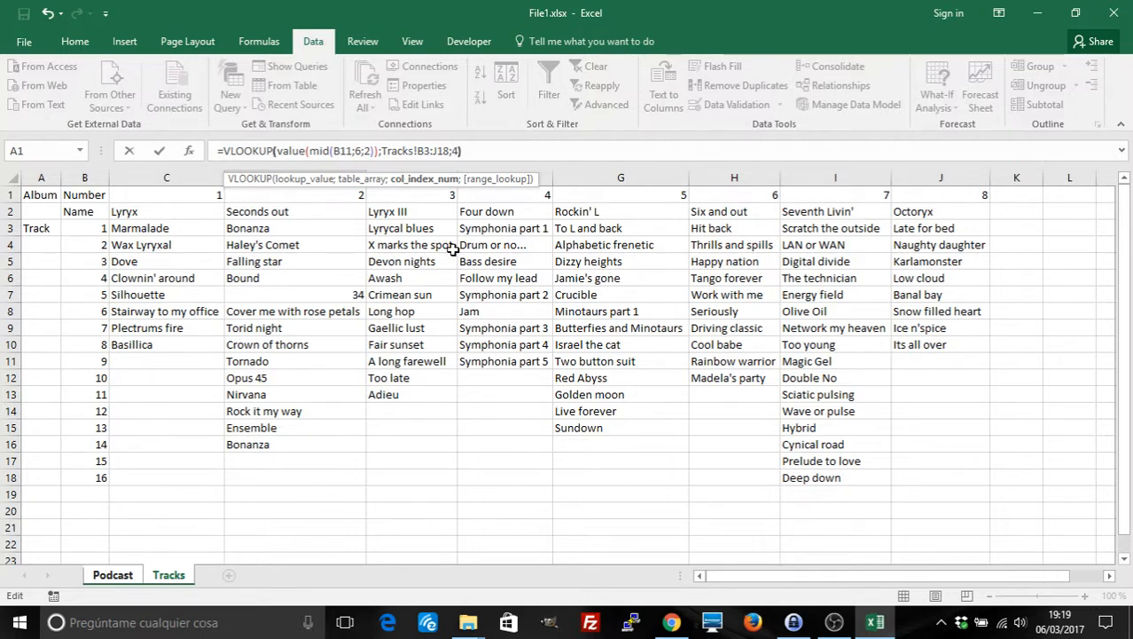
pyautogui.press('End')
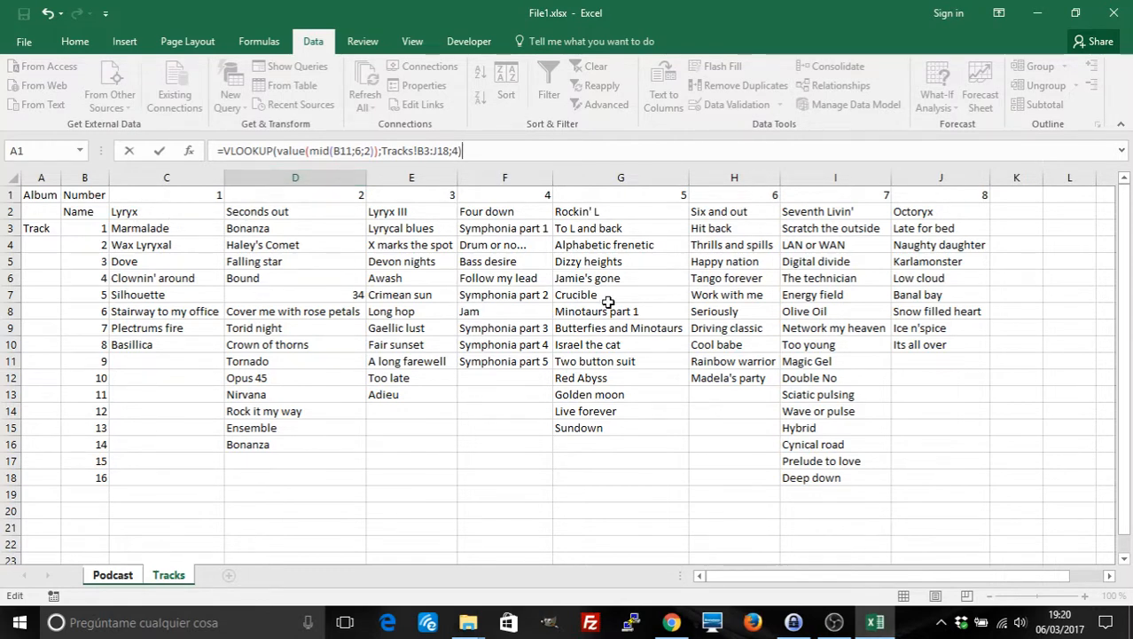
pyautogui.press('Return')
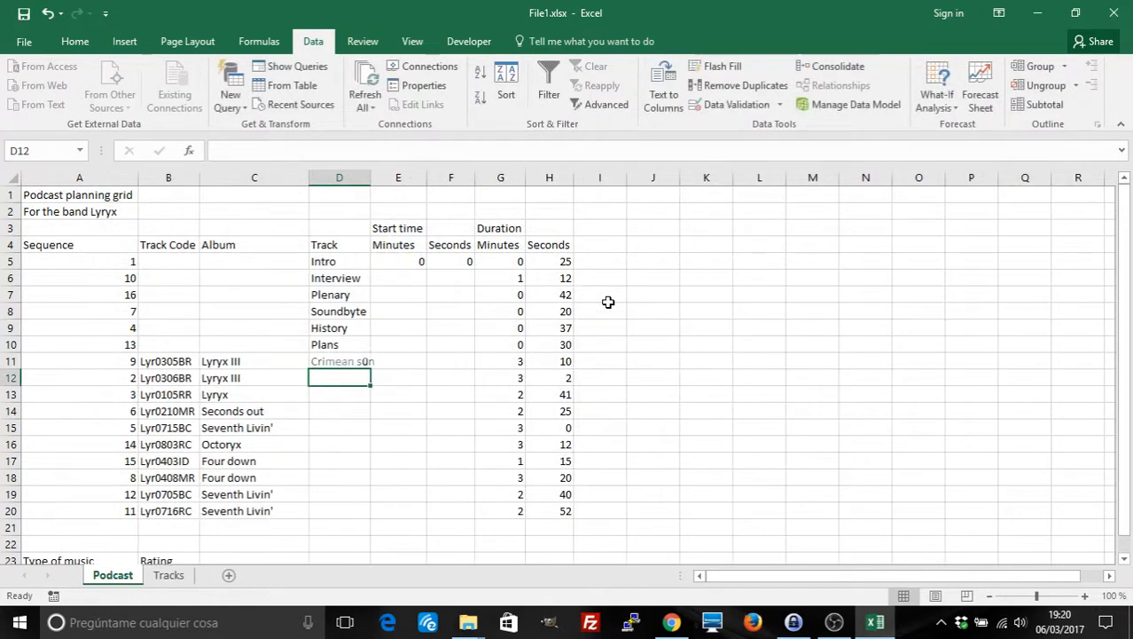
# Check the D11 result against the fifth track of the Lyryx III album on the Tracks sheet, and return to the Podcast sheet.
pyautogui.click(338, 361)
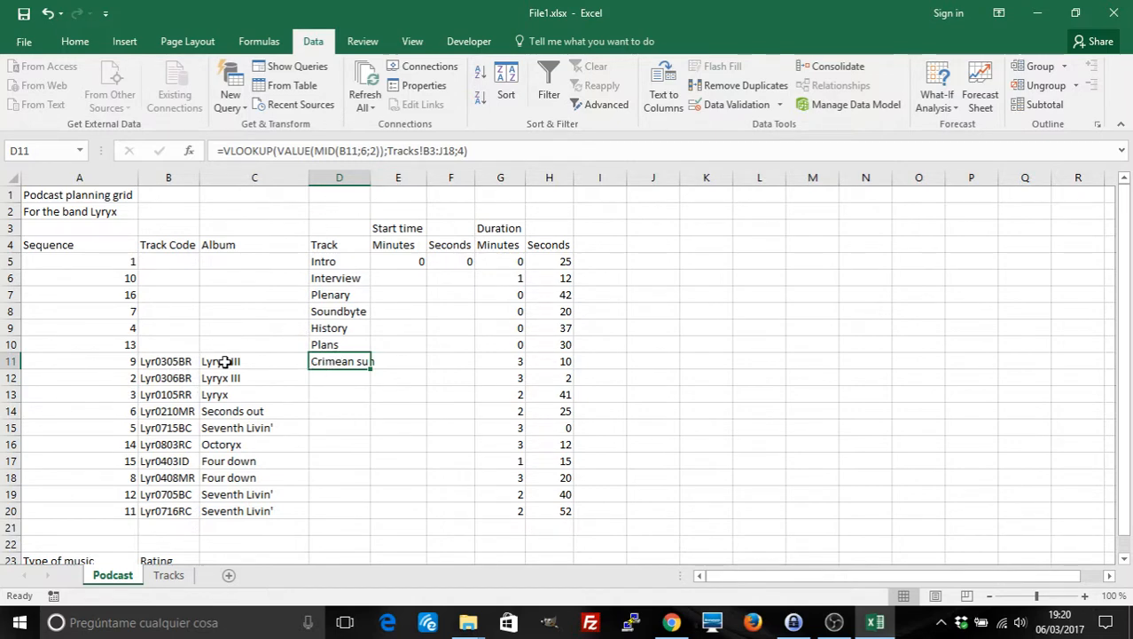
pyautogui.click(180, 578)
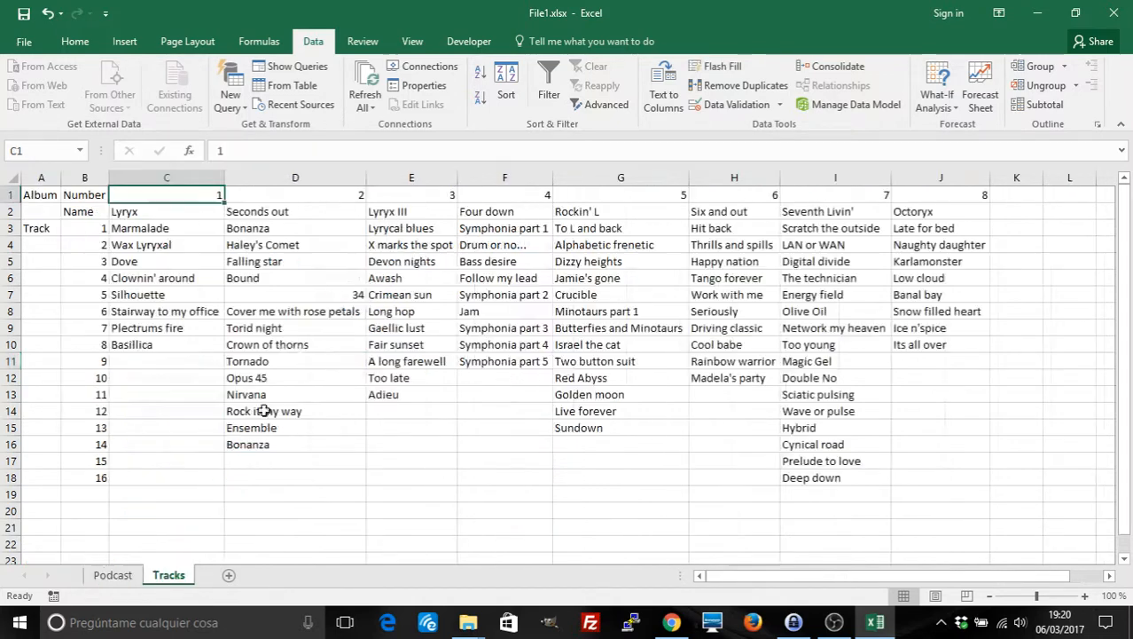
pyautogui.click(397, 211)
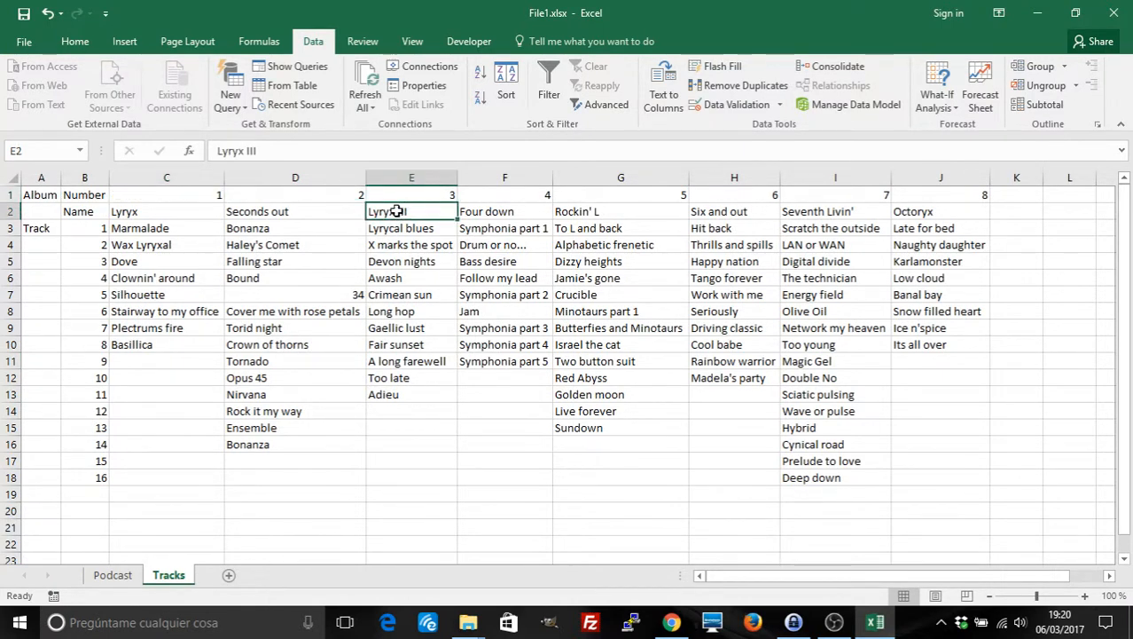
pyautogui.press('Down')
pyautogui.press('Down')
pyautogui.press('Down')
pyautogui.press('Down')
pyautogui.press('Down')
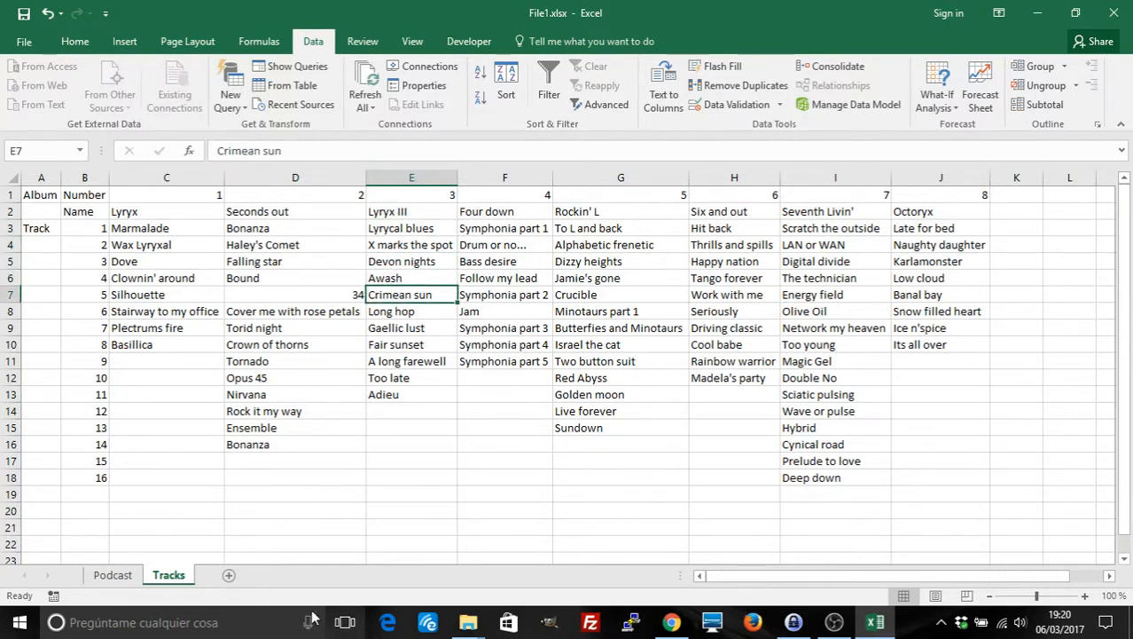
pyautogui.click(116, 574)
pyautogui.press('Down')
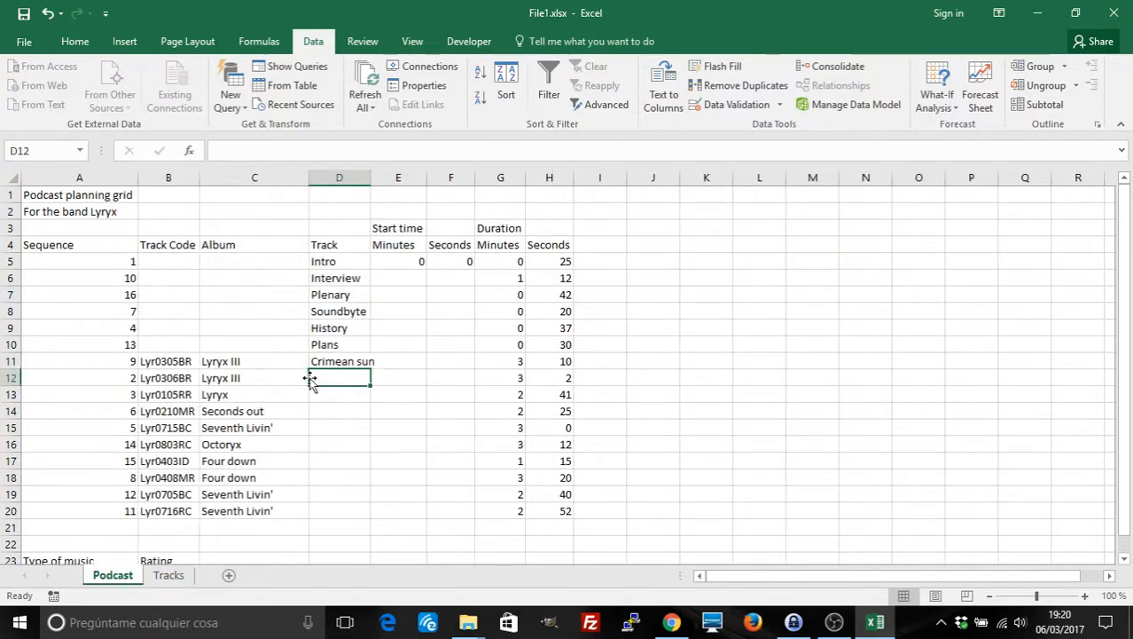
pyautogui.press('Left')
pyautogui.press('Up')
pyautogui.press('Right')
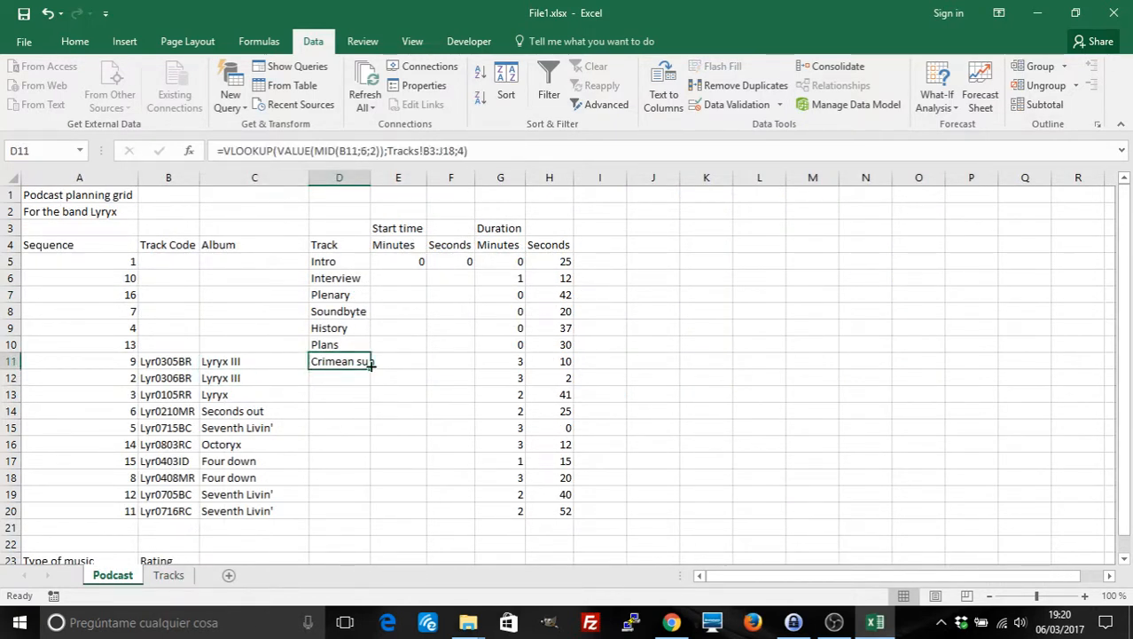
pyautogui.hotkey('ctrl', 'c')
pyautogui.press('Down')
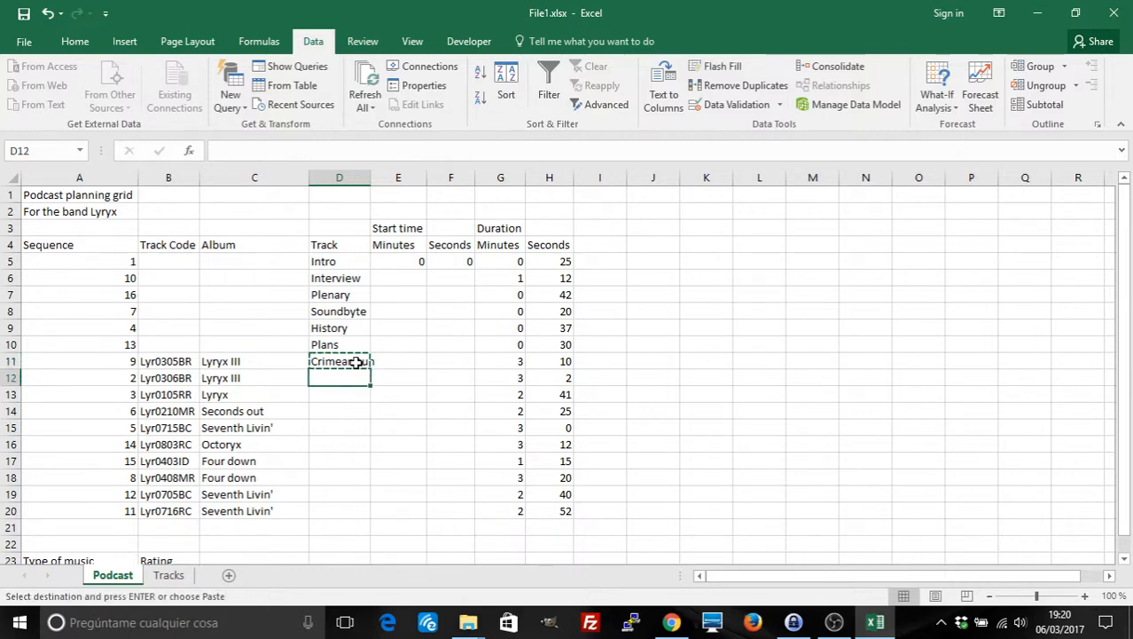
# Make the table range in the D11 VLOOKUP formula absolute as Tracks!$B$3:$J$18 and enter it.
pyautogui.click(354, 362)
pyautogui.click(426, 151)
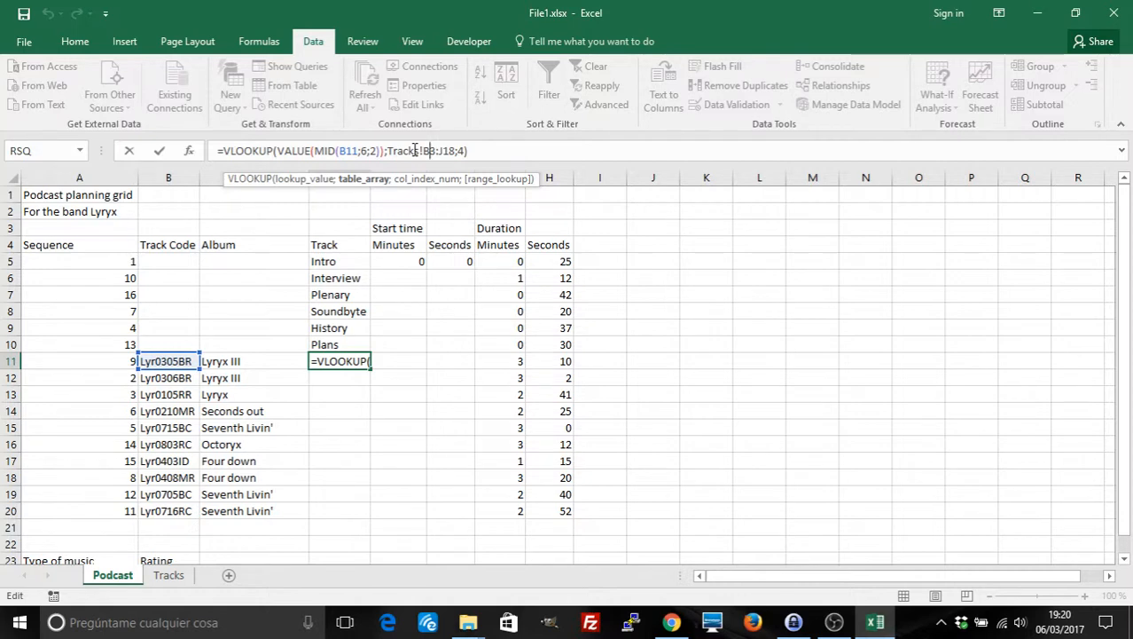
pyautogui.press('F4')
pyautogui.press('Right')
pyautogui.press('Right')
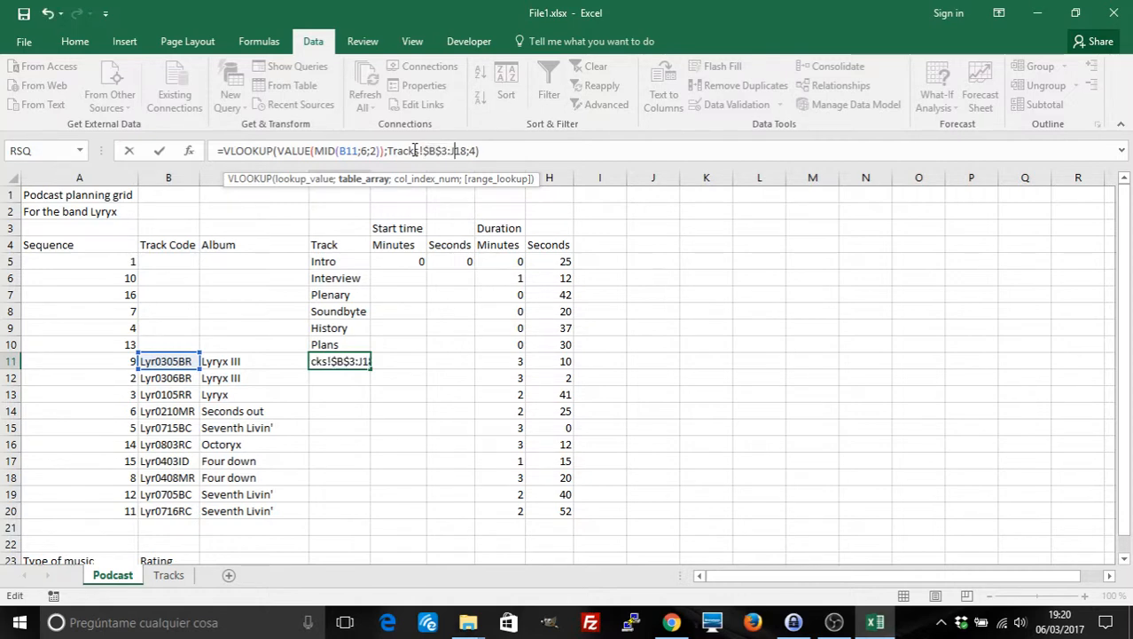
pyautogui.press('F4')
pyautogui.hotkey('ctrl', 'Return')
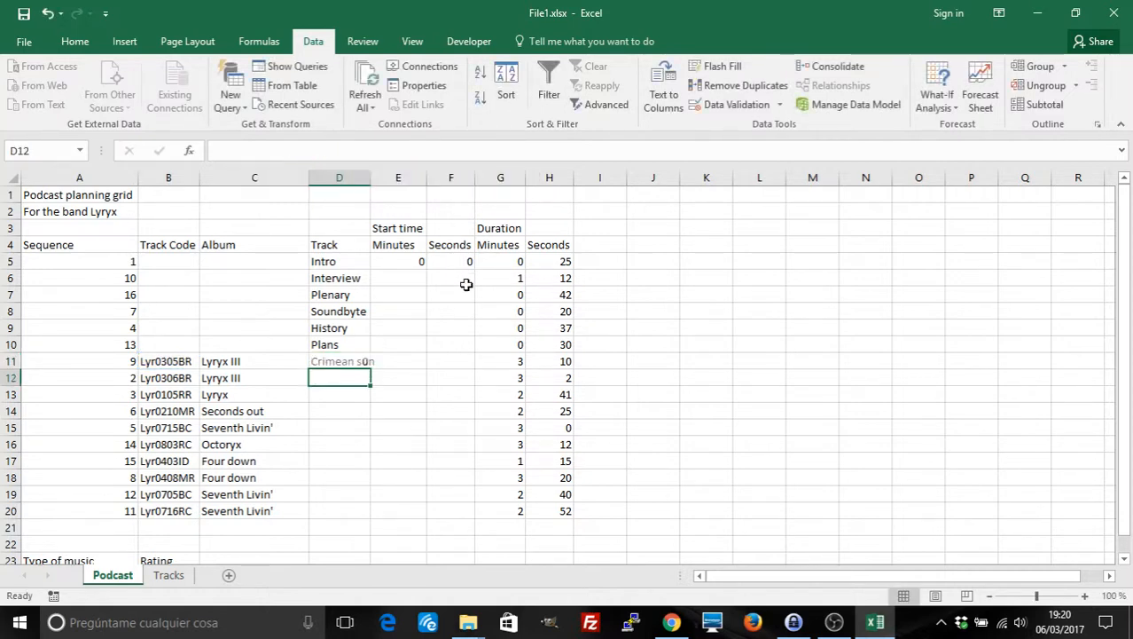
# Copy the D11 VLOOKUP formula into D12.
pyautogui.hotkey('ctrl', 'c')
pyautogui.press('Down')
pyautogui.hotkey('ctrl', 'v')
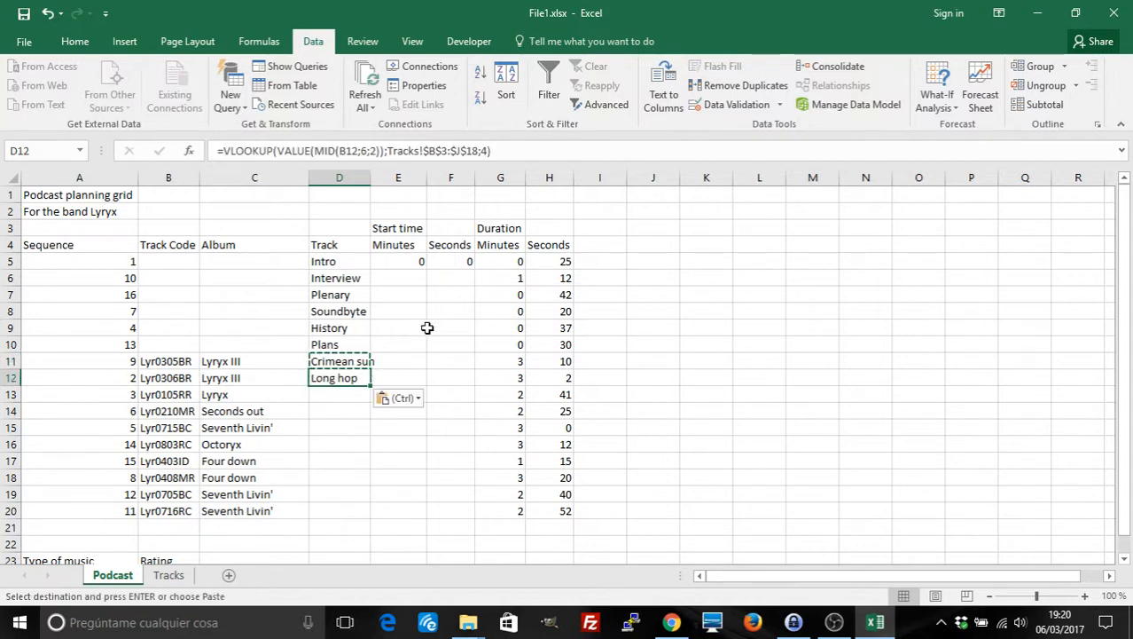
# Check the D12 result against the Tracks sheet and review the table range and column index in its formula.
pyautogui.click(171, 577)
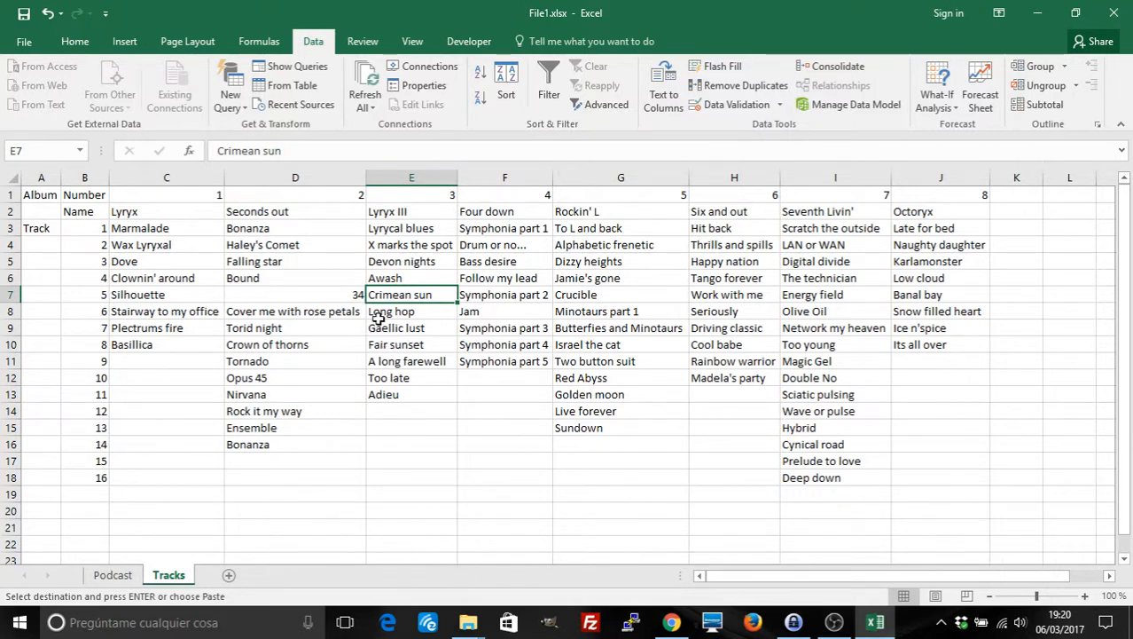
pyautogui.click(112, 575)
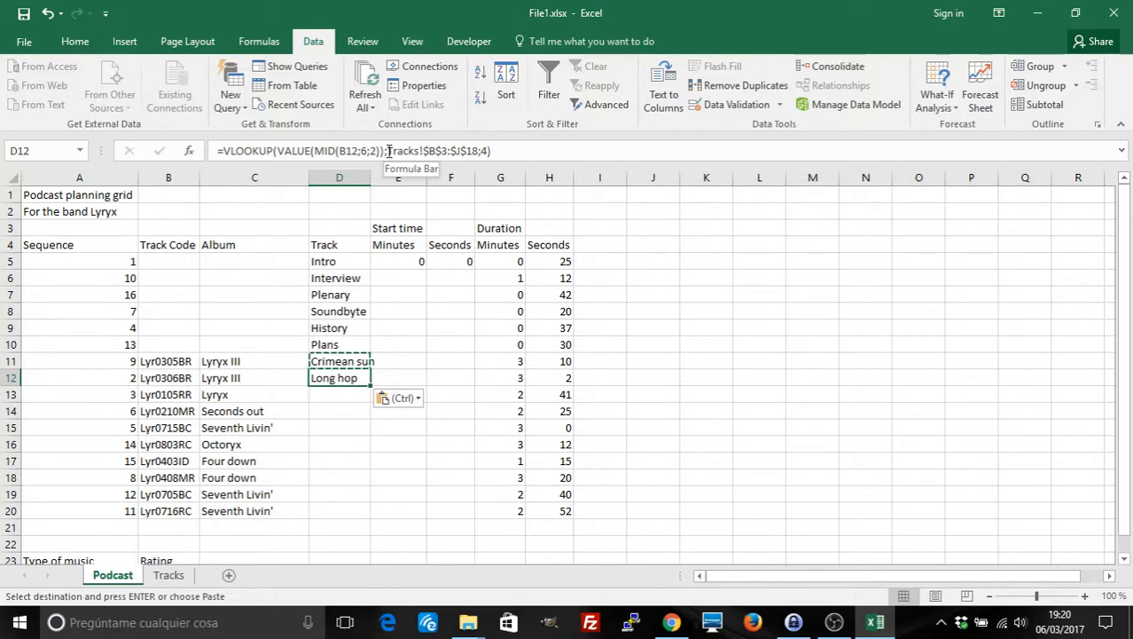
pyautogui.moveTo(388, 151); pyautogui.dragTo(489, 151)
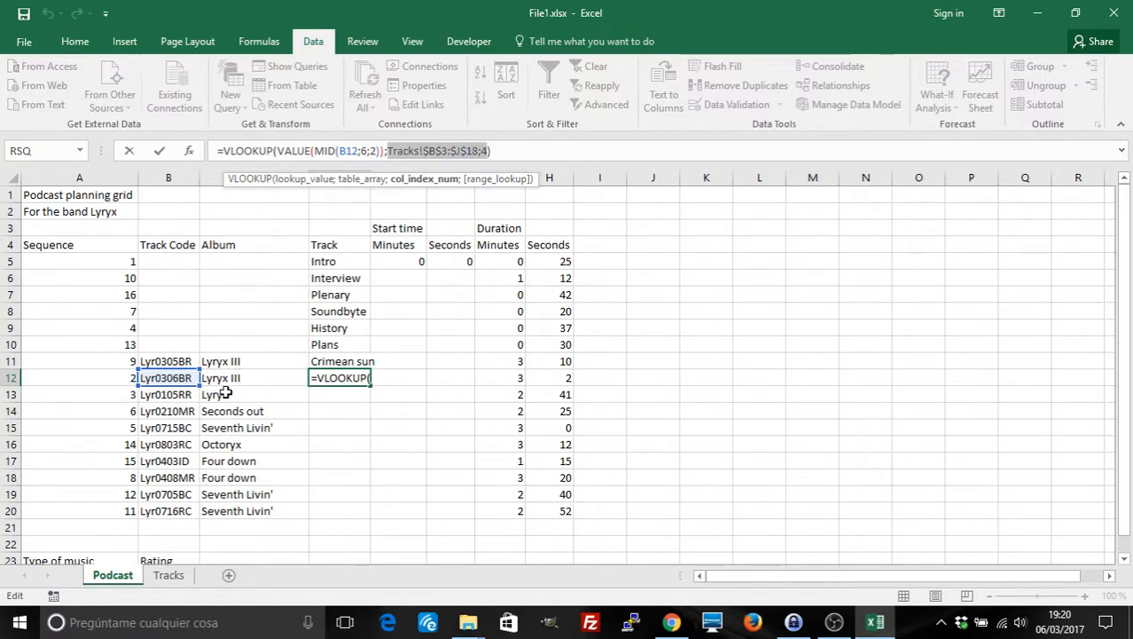
pyautogui.press('Return')
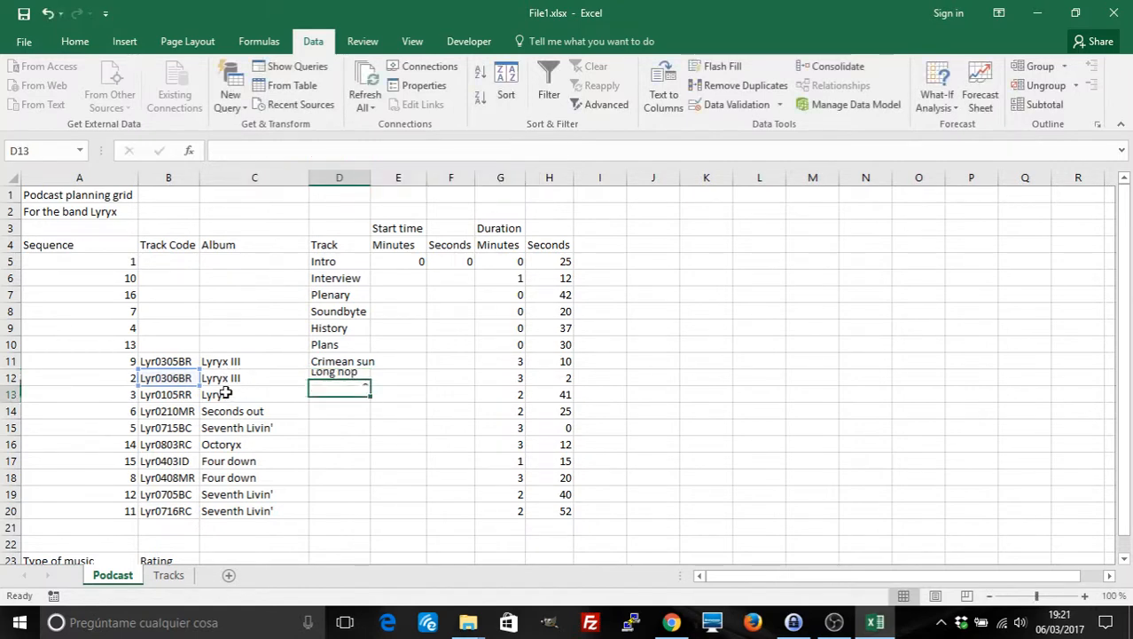